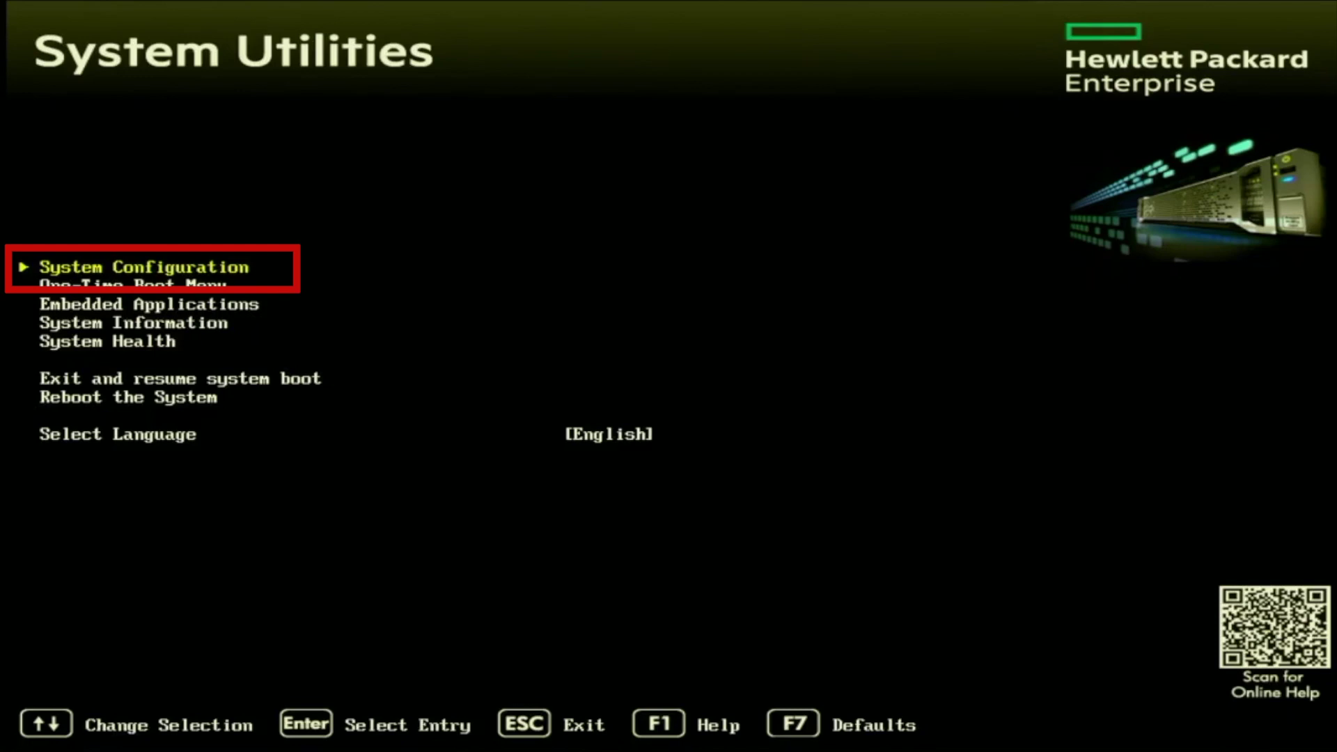
Enter System Configuration and highlight the iLO 4 Configuration Utility entry.
key(Return)
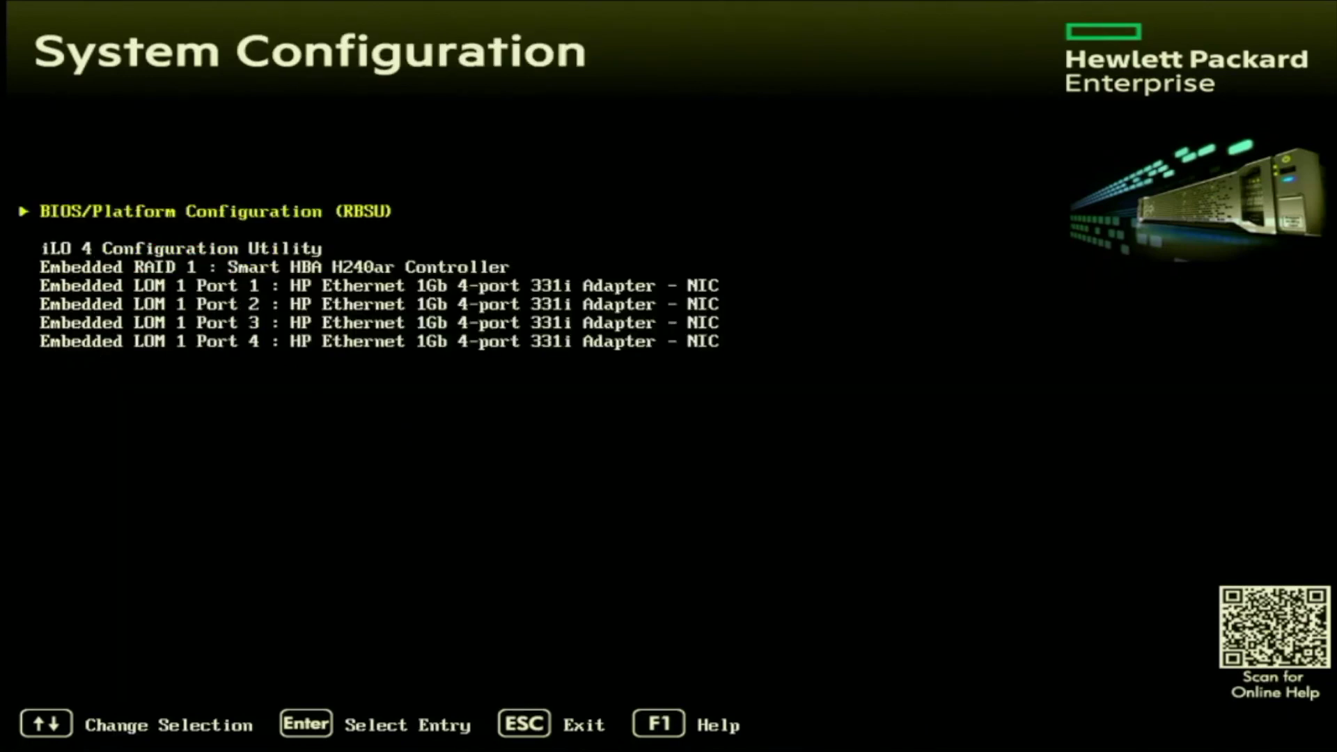
key(Down)
In iLO 4 Network Options, set DHCP Enable to OFF and begin editing the IP Address.
key(Return)
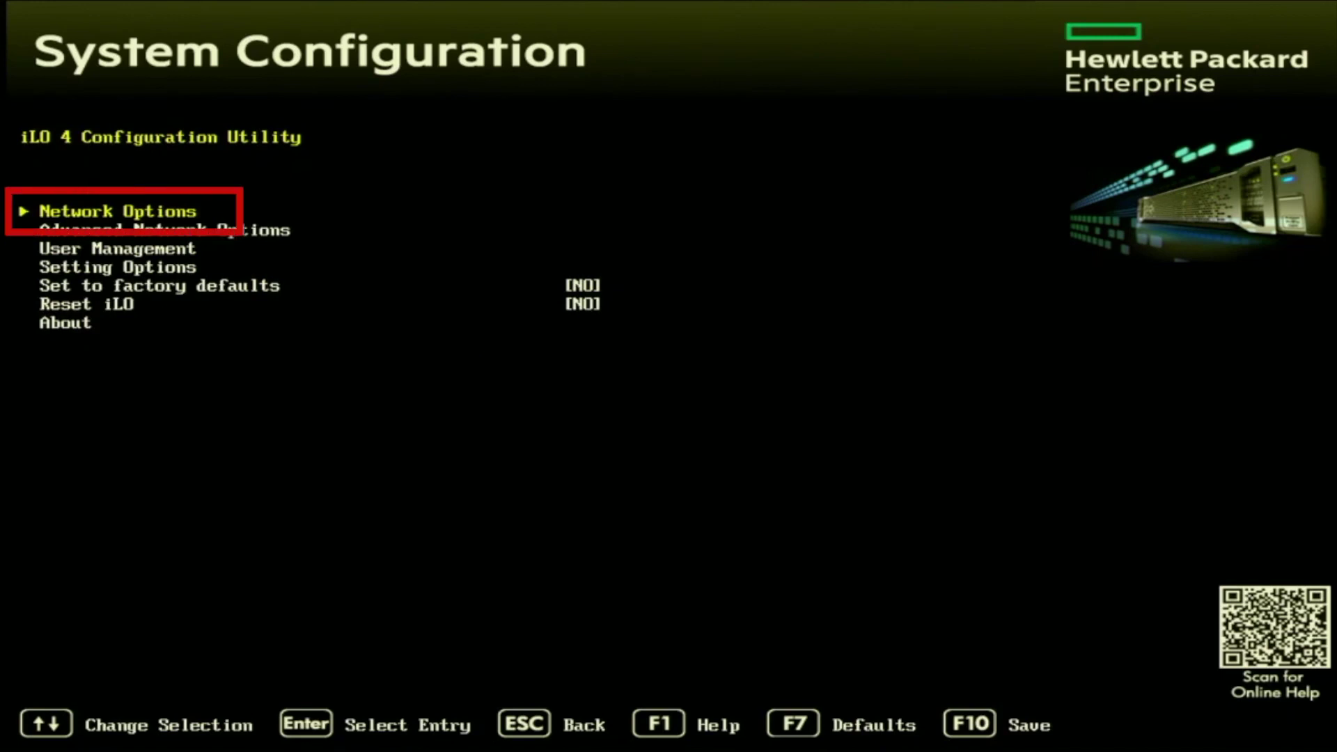
key(Return)
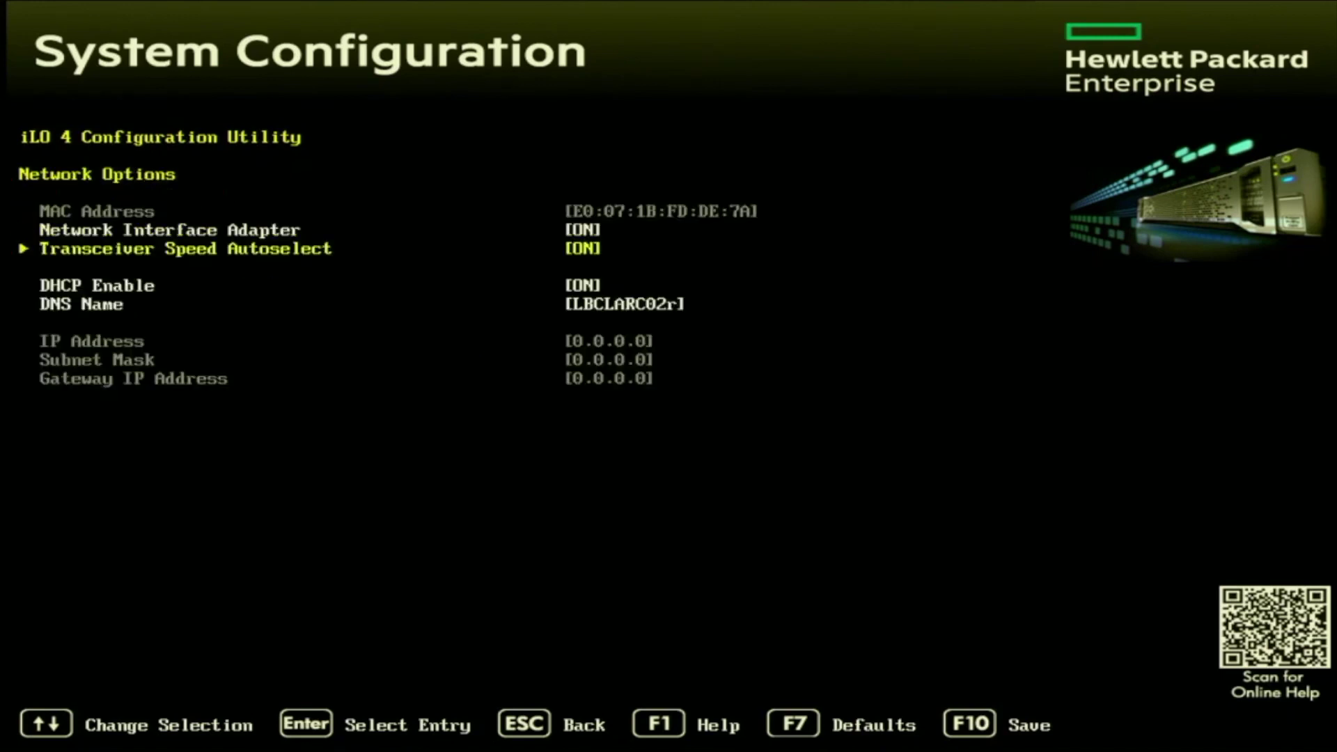
key(Down)
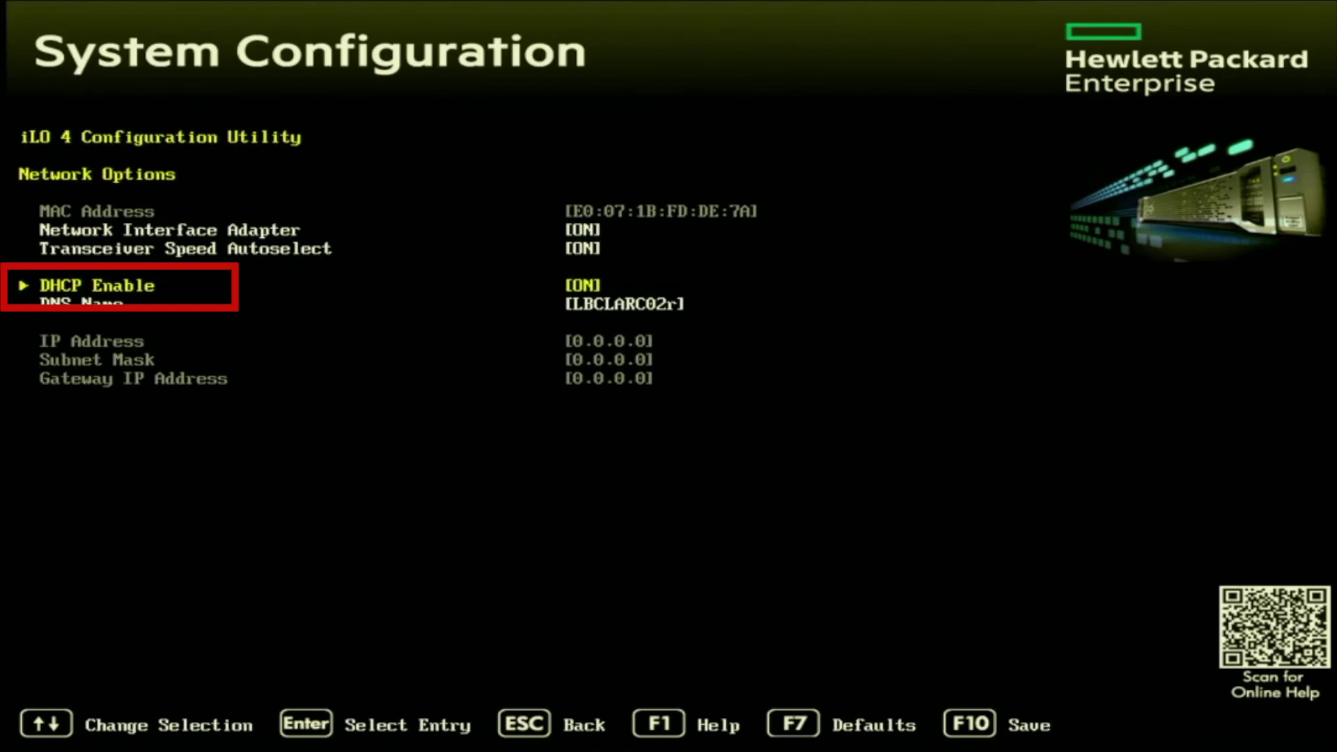
key(Return)
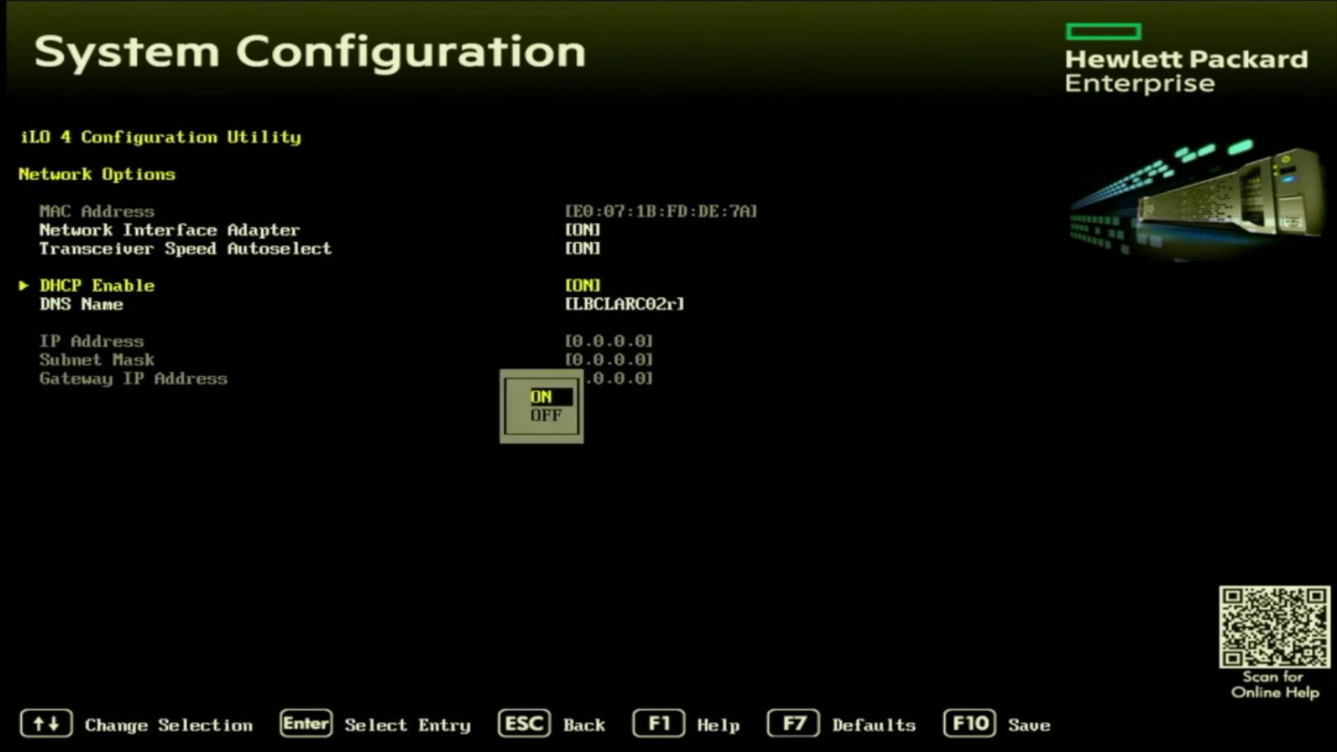
key(Down)
key(Return)
key(Down)
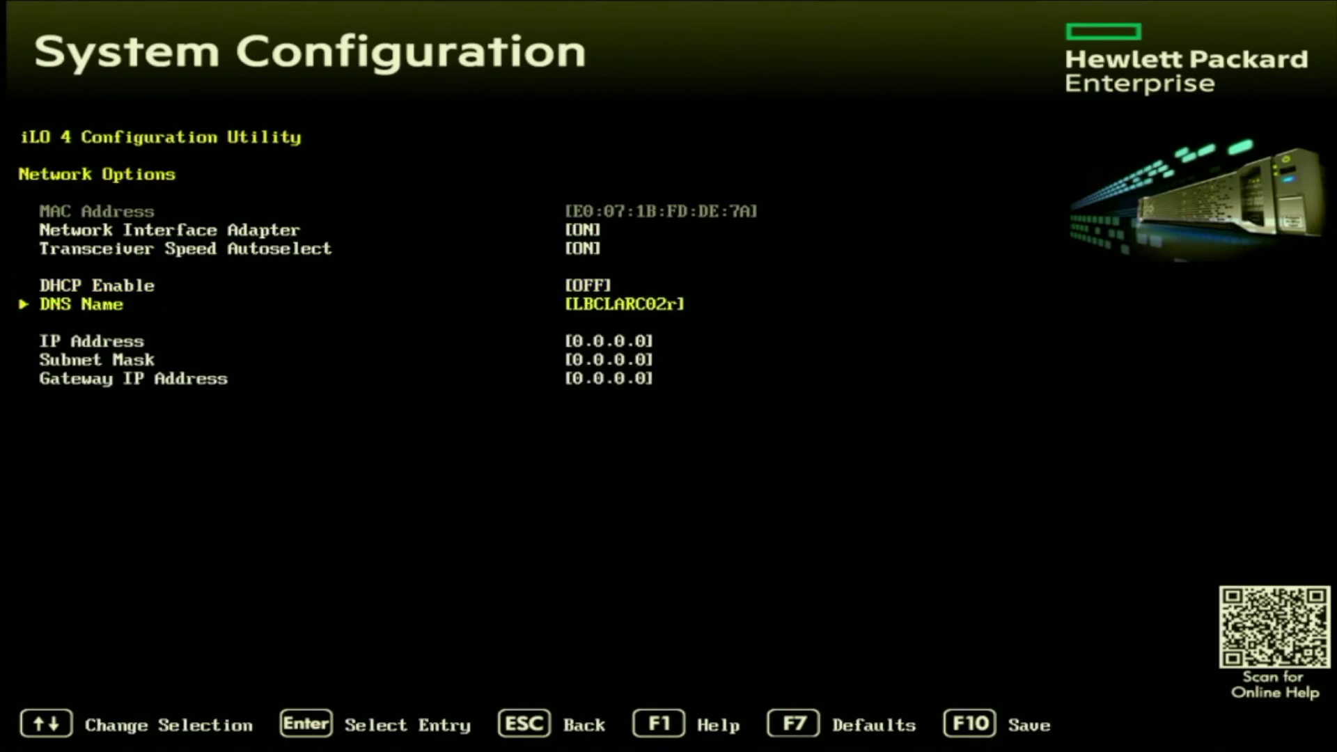
key(Down)
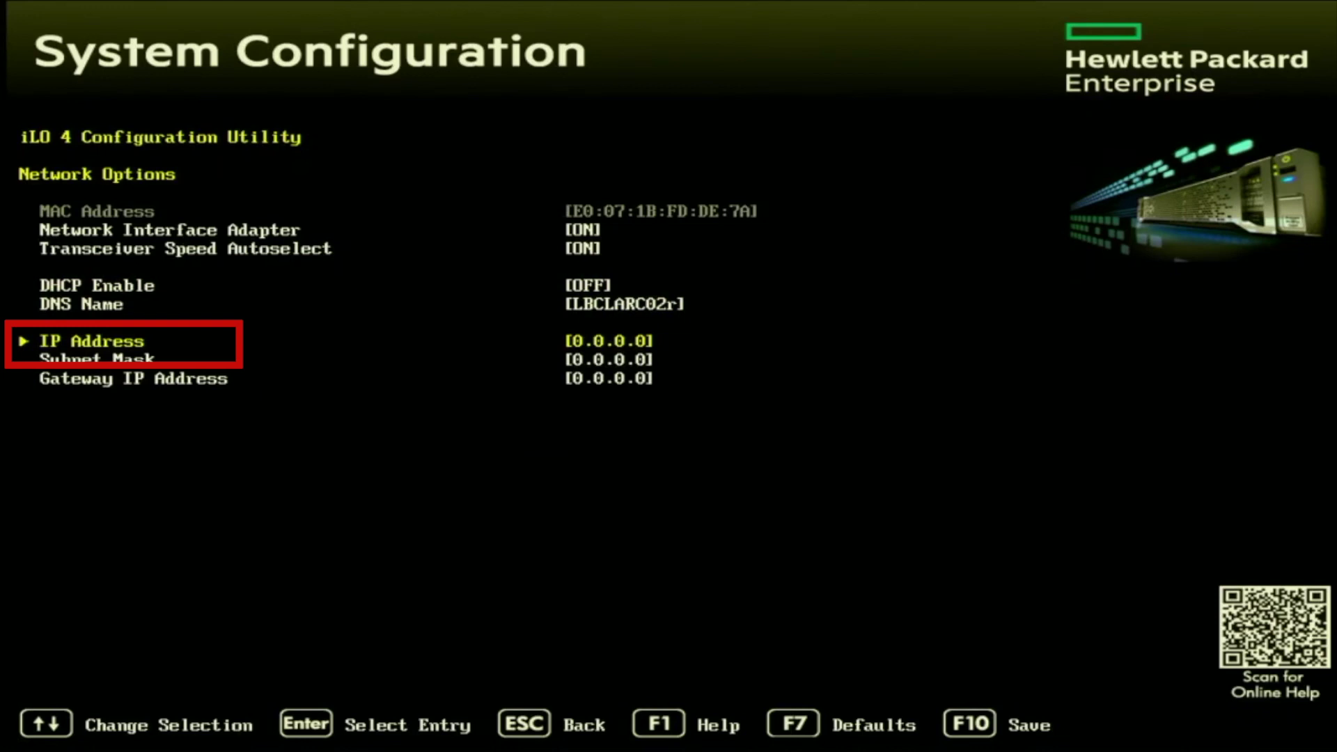
key(Return)
Replace the old 0.0.0.0 IP address with 172.16.50.220.
key(BackSpace)
key(BackSpace)
key(BackSpace)
key(BackSpace)
key(BackSpace)
key(BackSpace)
key(BackSpace)
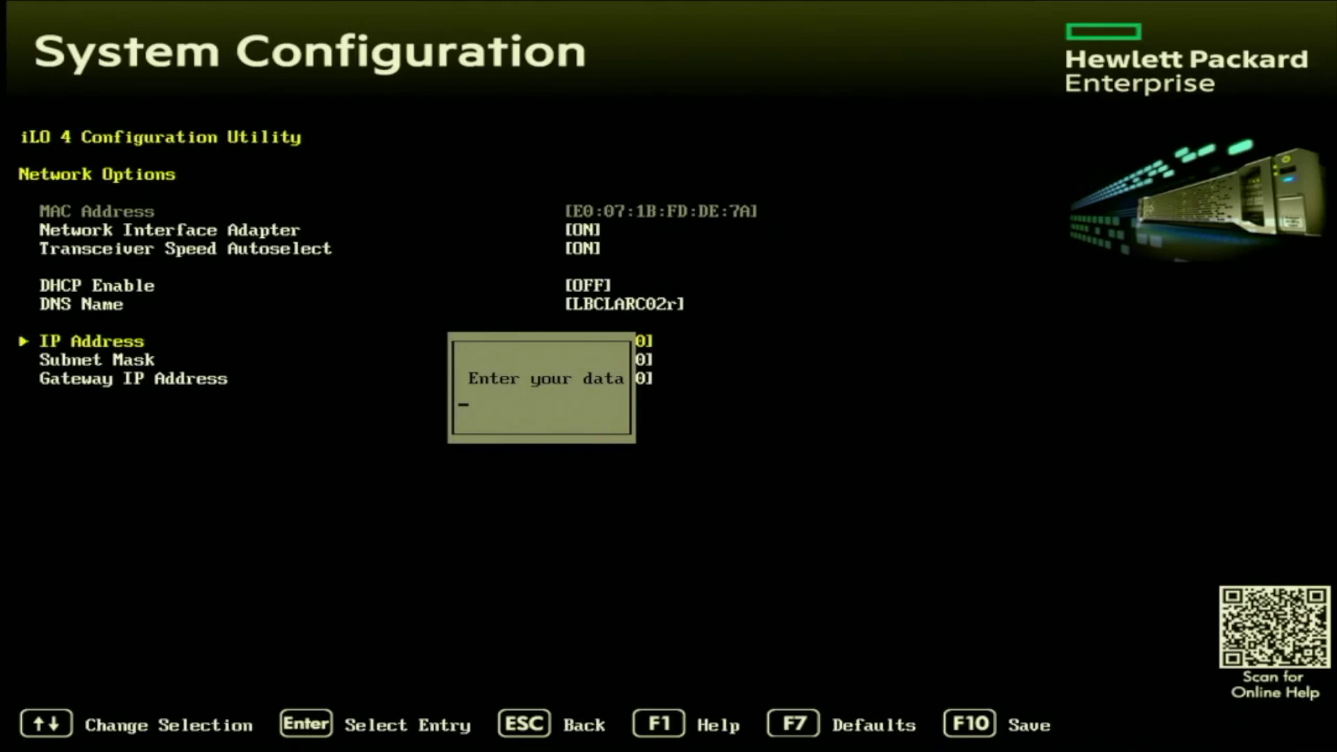
text(172.16.50.220)
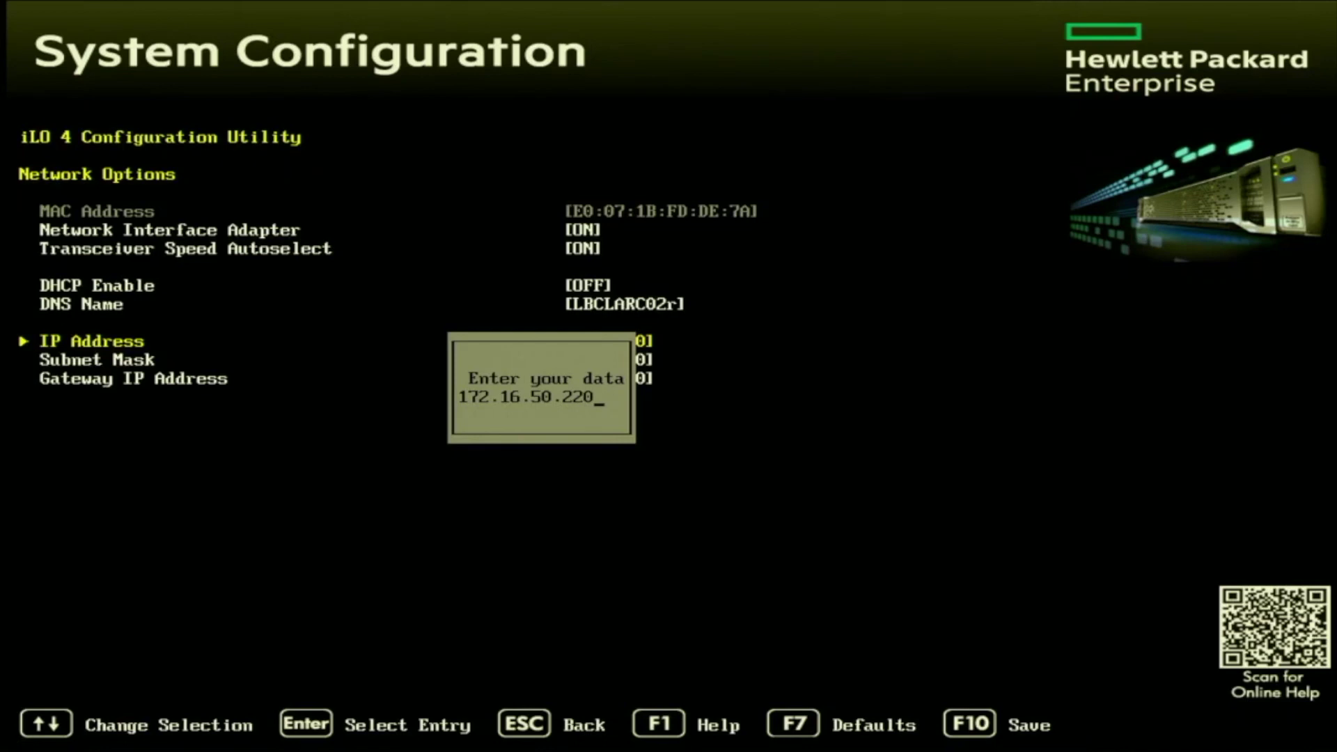
Confirm IP 172.16.50.220 and set the Subnet Mask to 255.255.255.0.
key(Return)
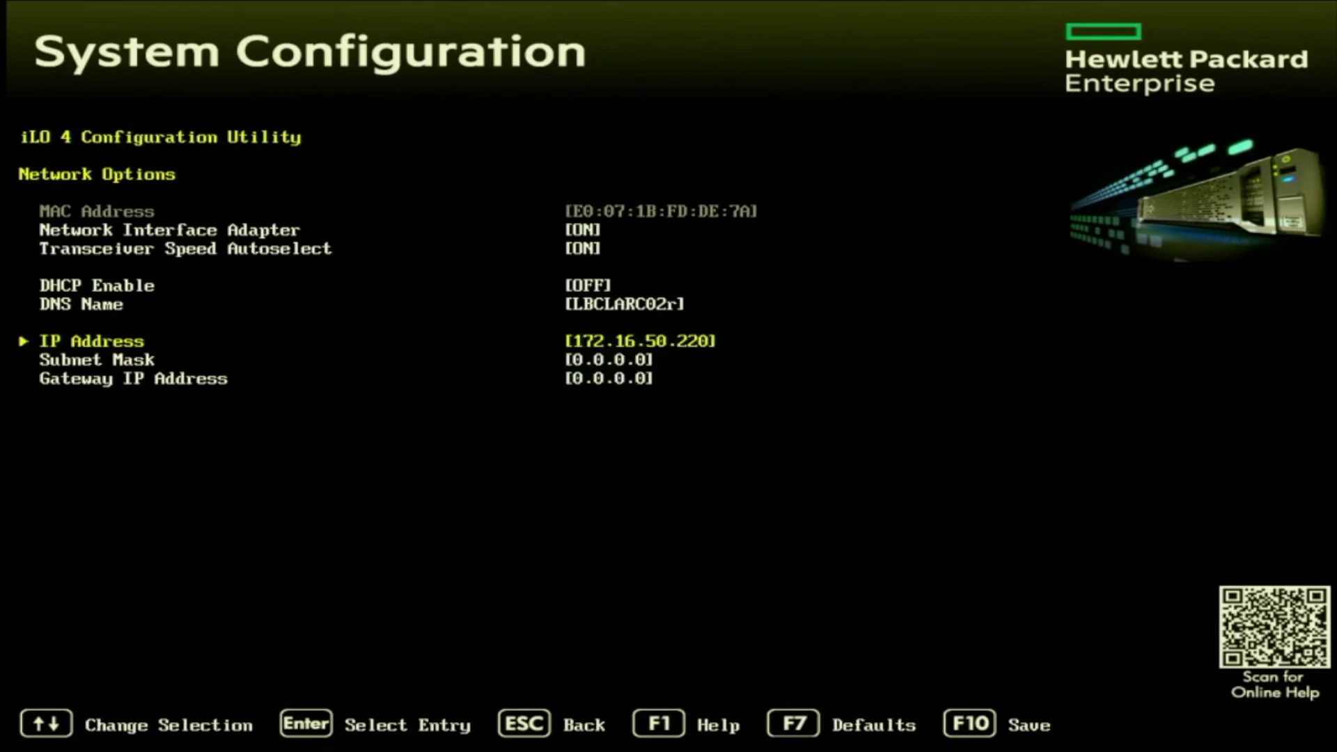
key(Down)
key(Return)
text(2)
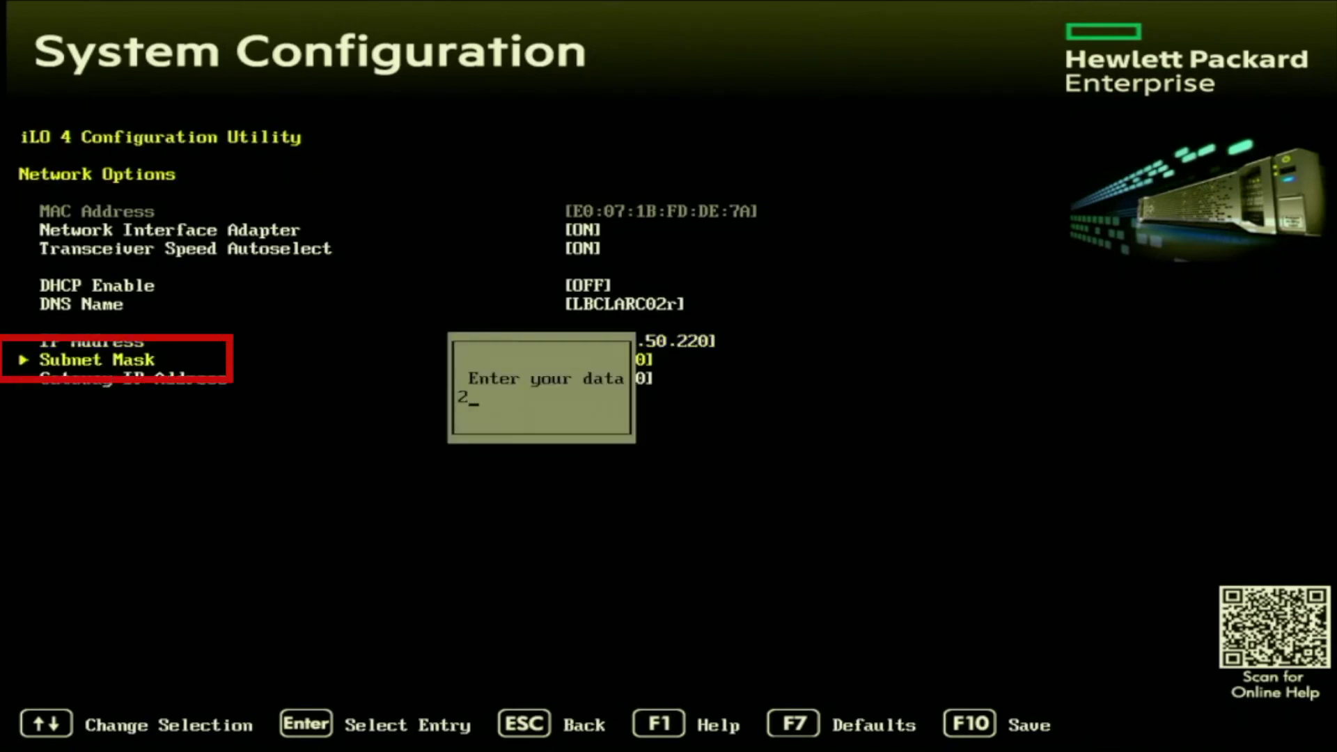
text(55.255.255.0)
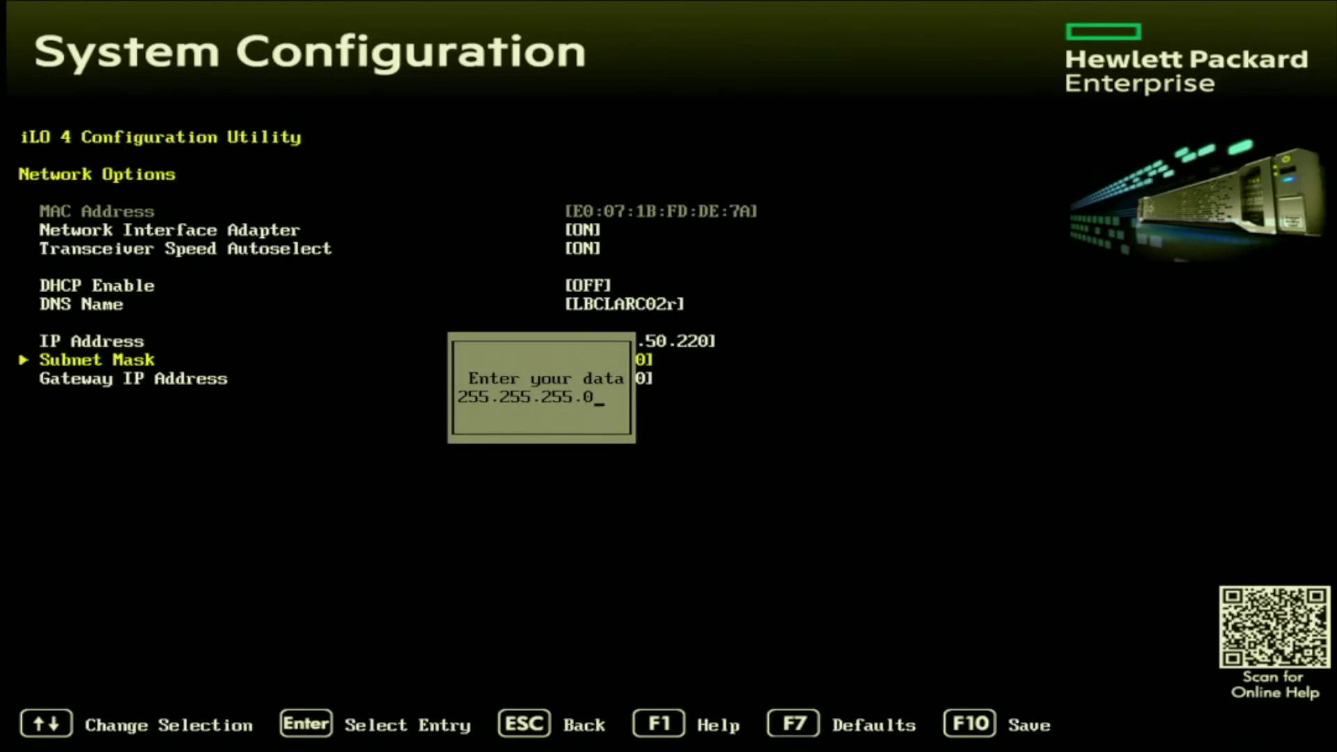
key(Return)
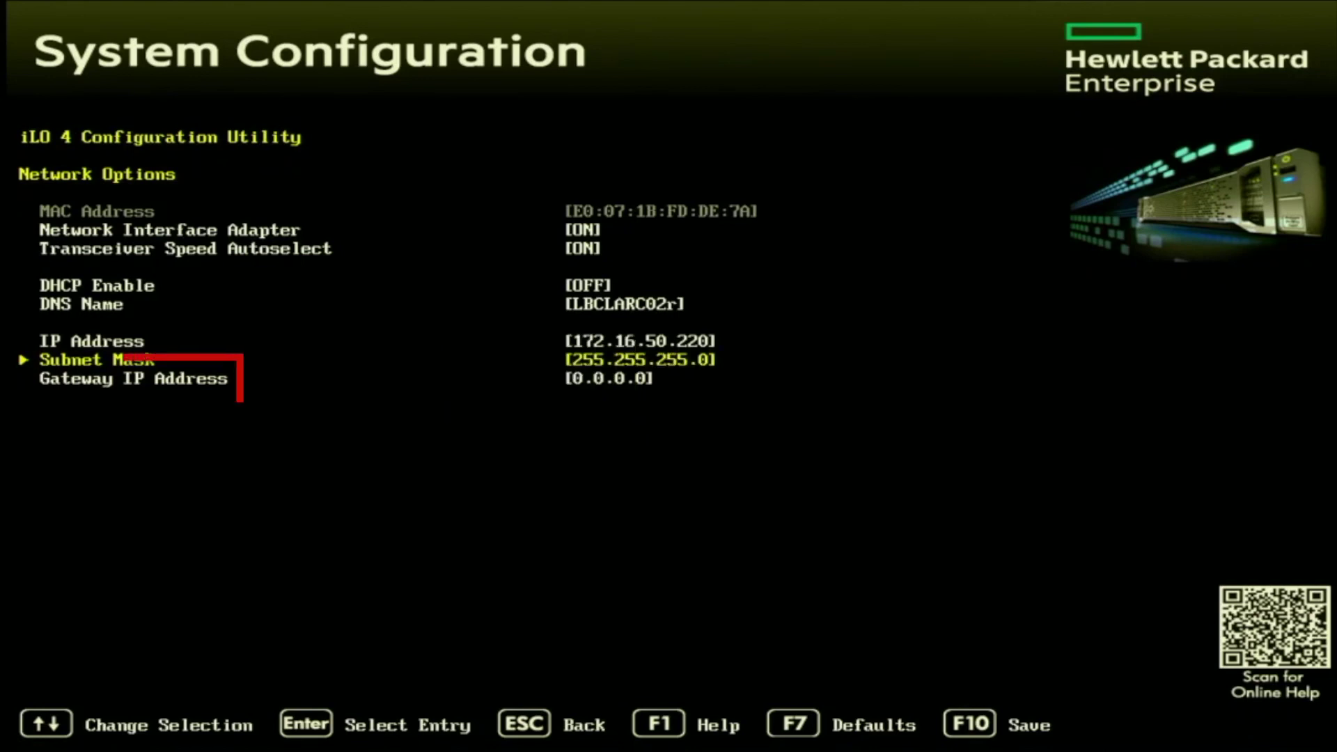
Replace the 0.0.0.0 Gateway IP Address with 172.16.50.1.
key(Down)
key(Return)
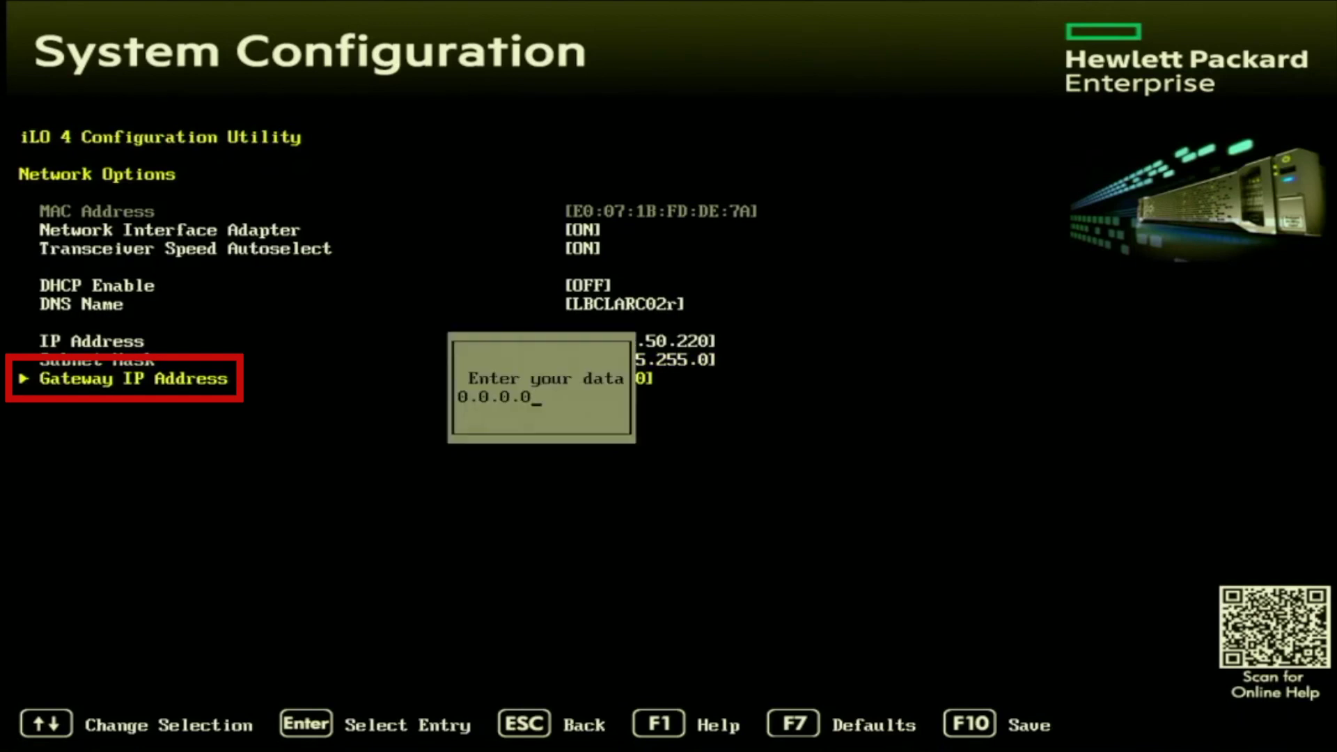
key(BackSpace)
key(BackSpace)
key(BackSpace)
key(BackSpace)
key(BackSpace)
key(BackSpace)
key(BackSpace)
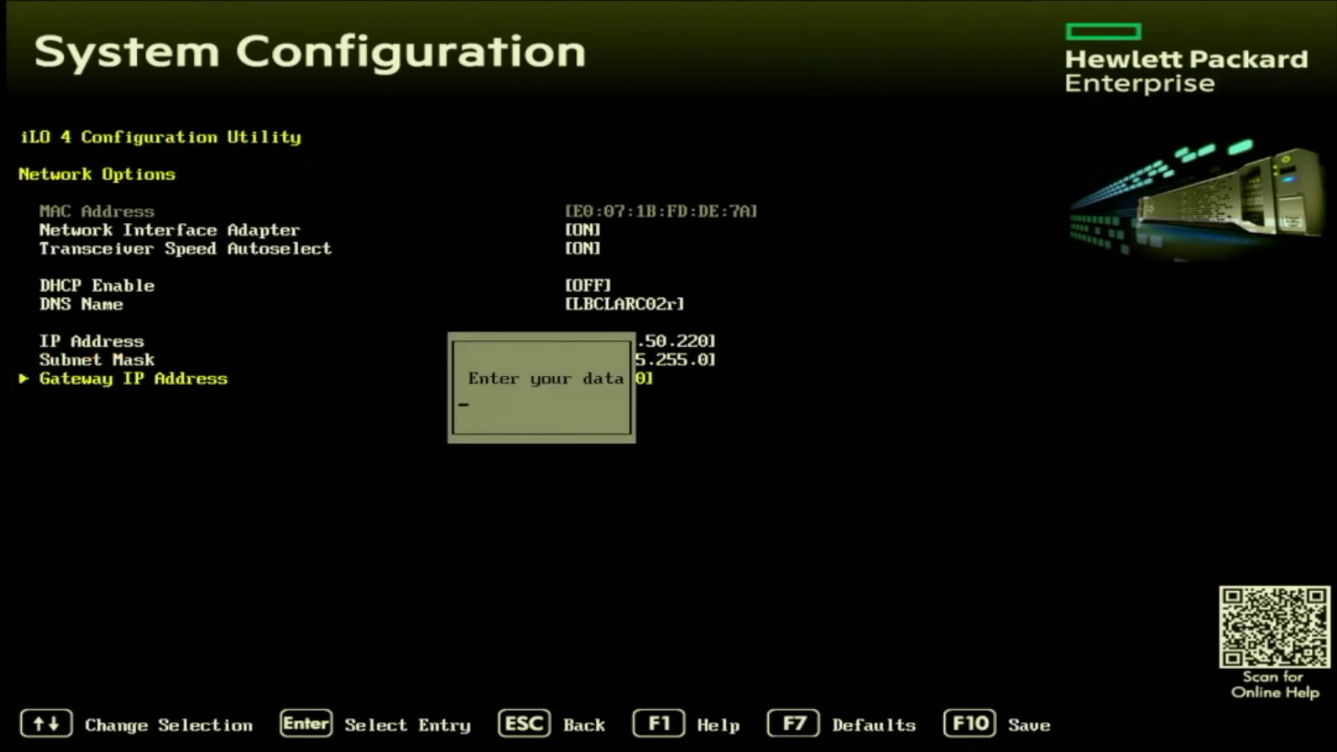
text(172.16.50.1)
key(Return)
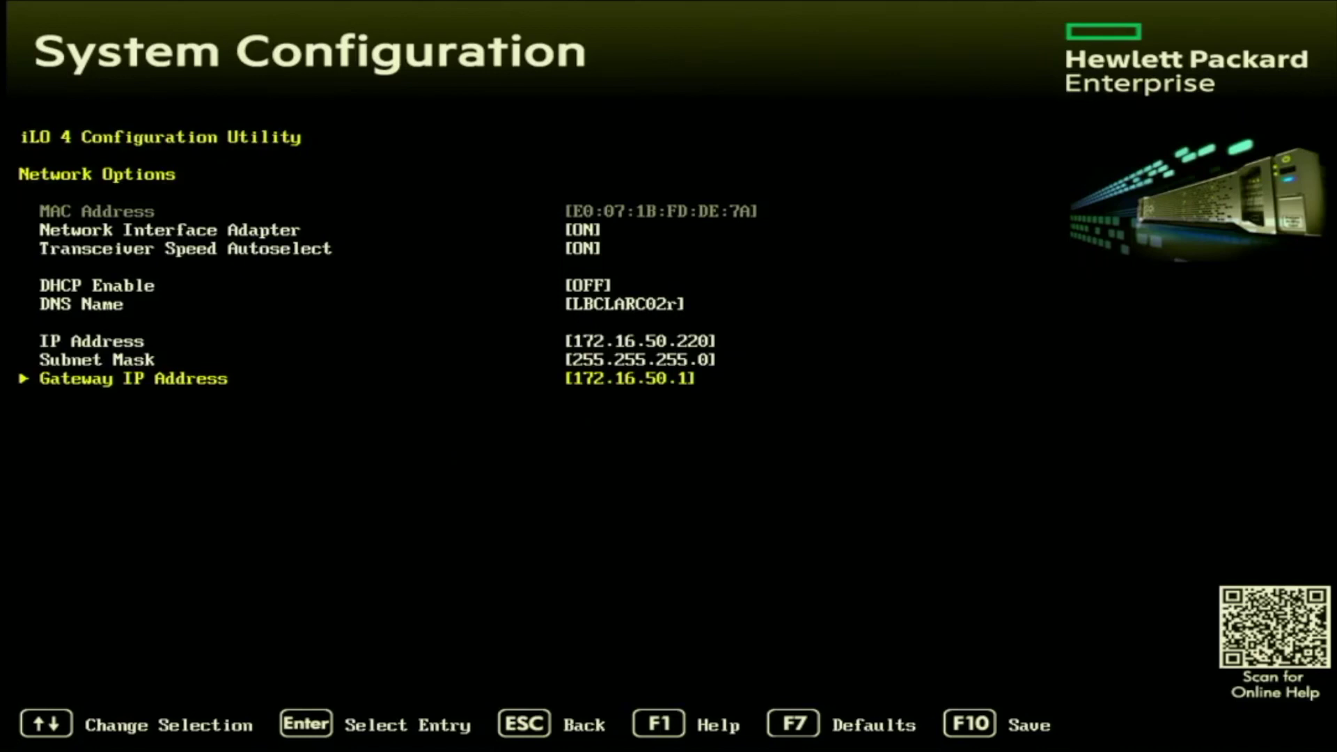
Save the Network Options changes and acknowledge the required iLO reset.
key(Escape)
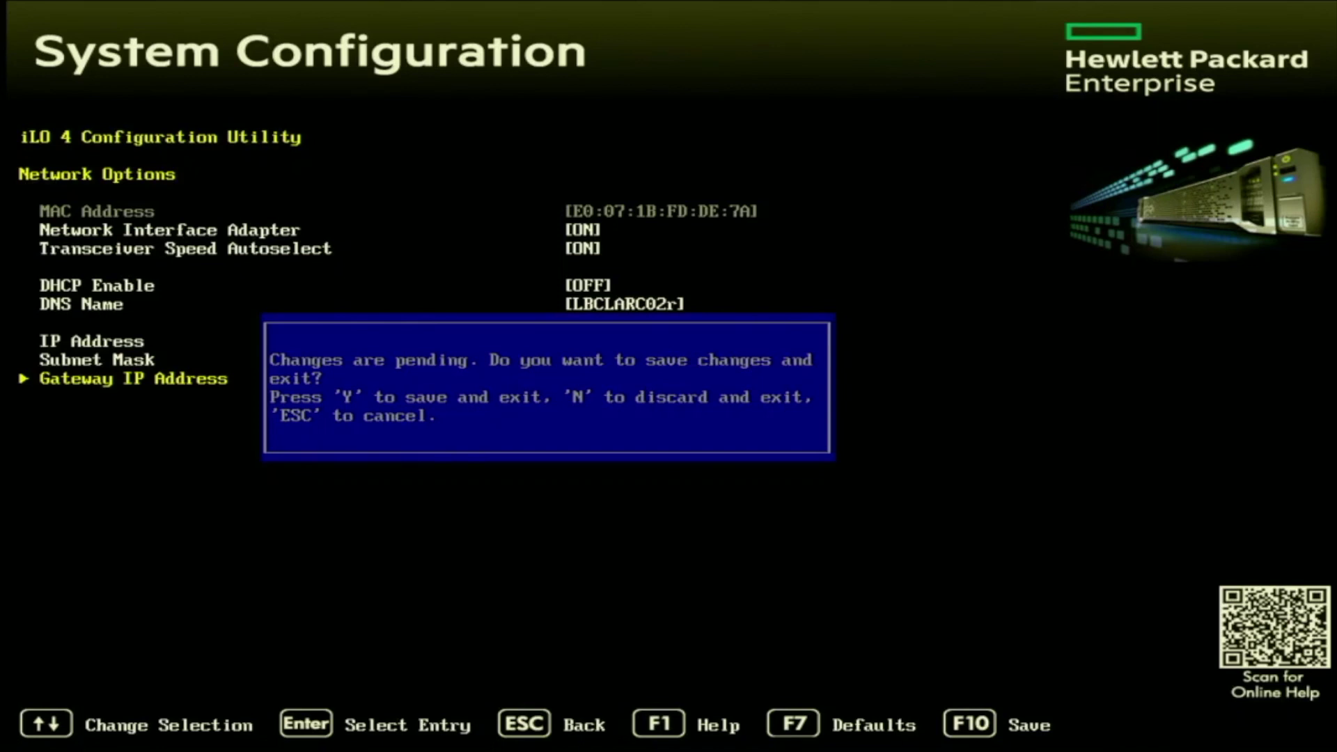
key(y)
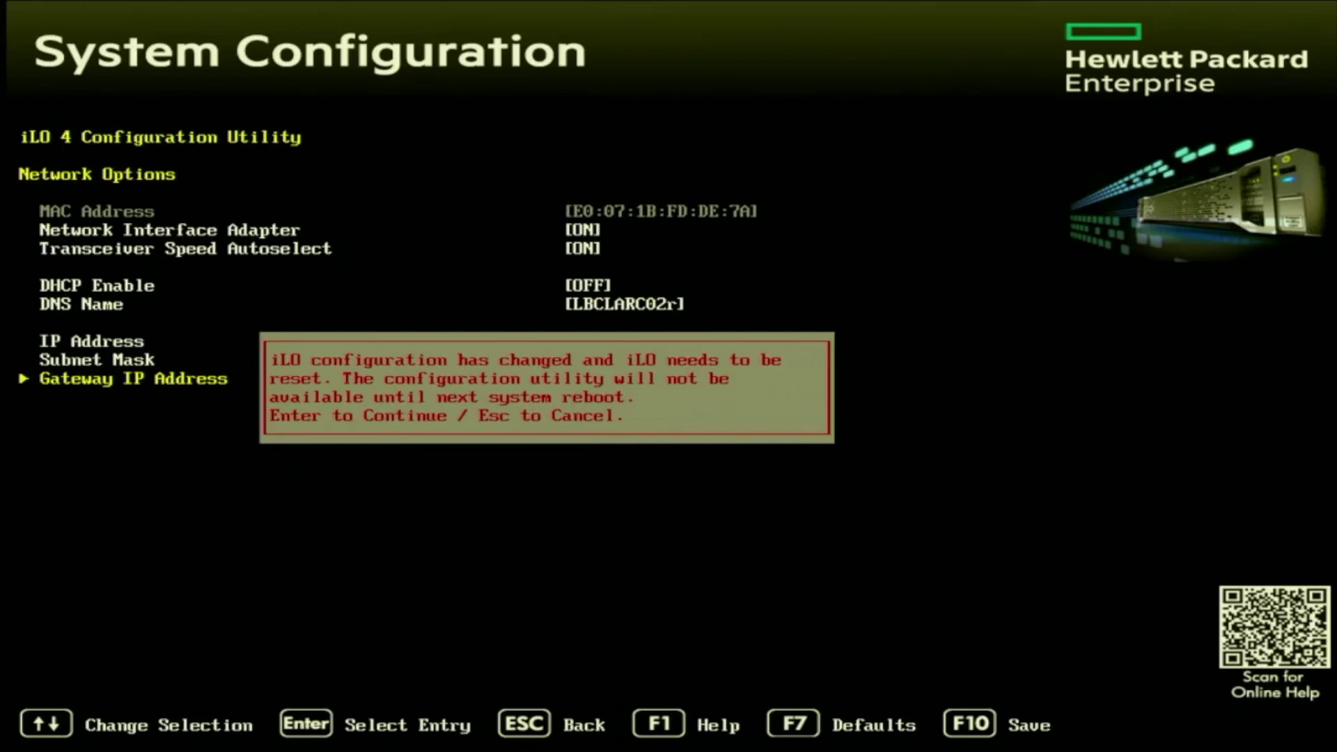
key(Return)
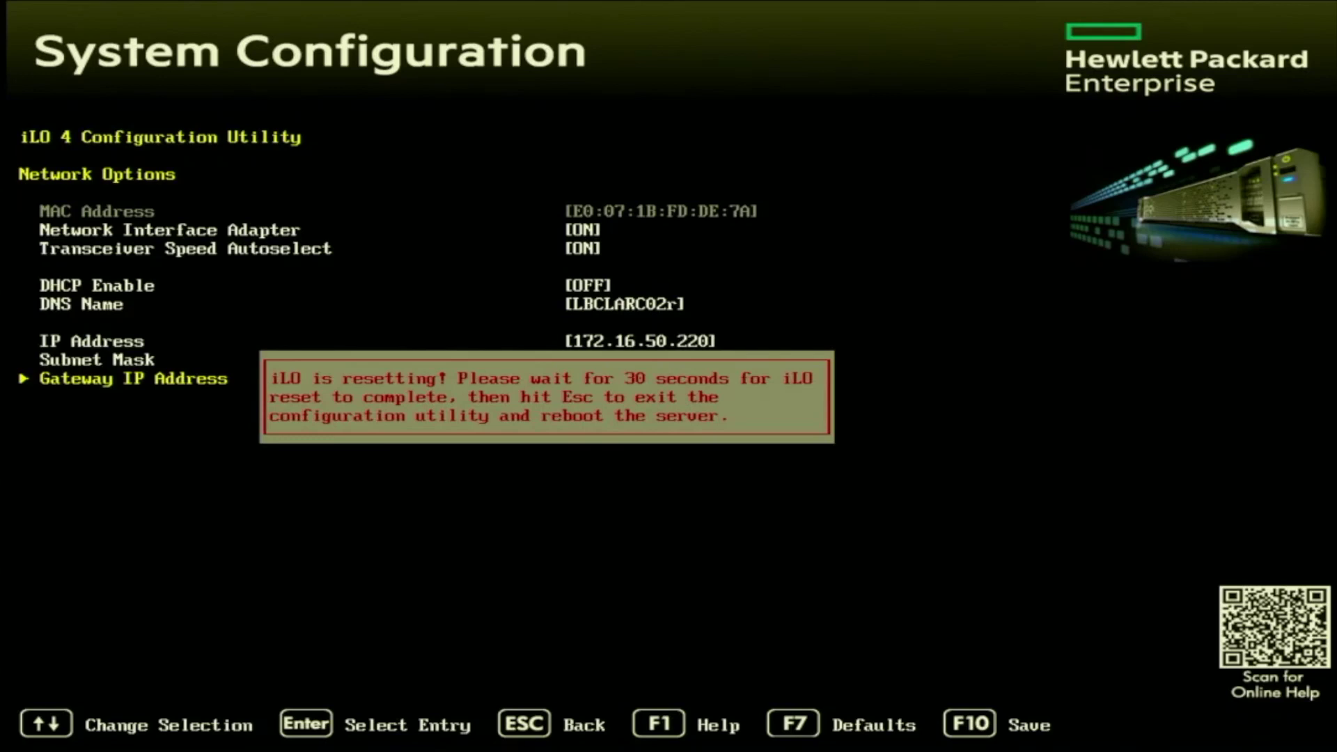
key(Return)
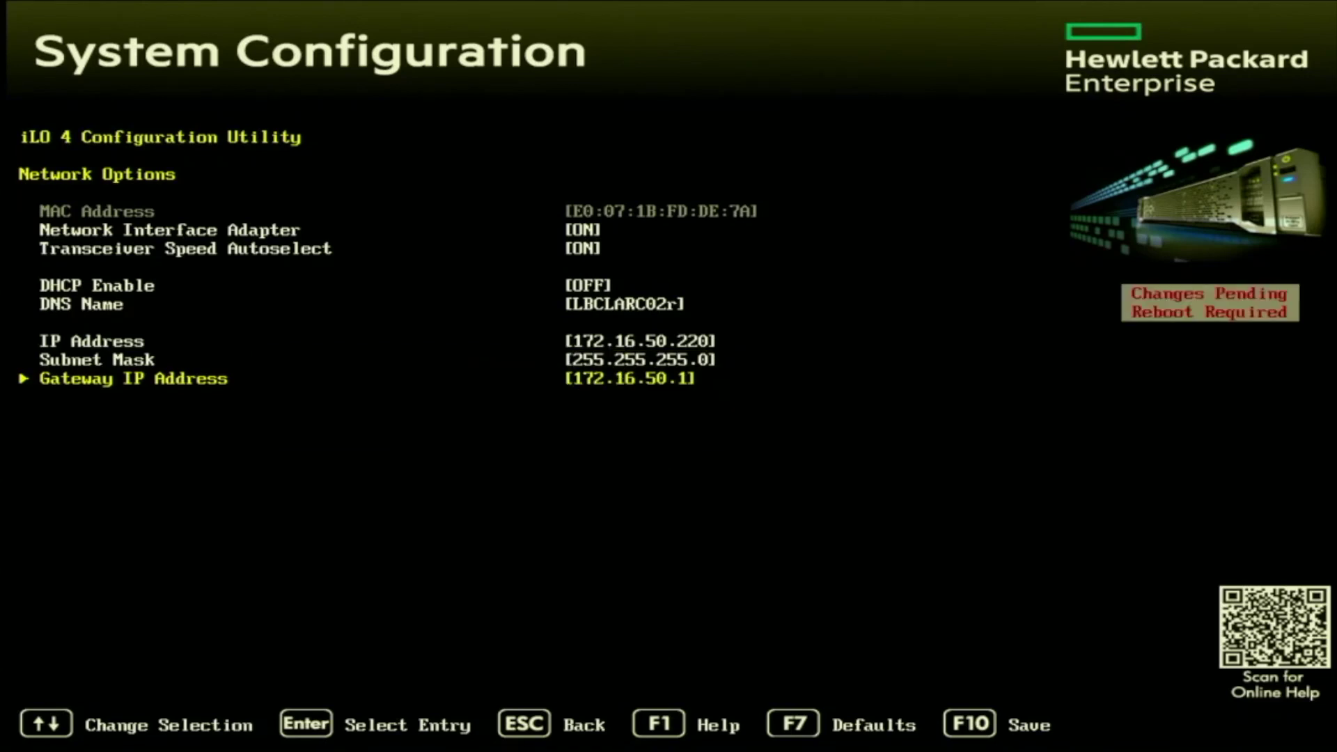
Back out to the main System Utilities menu and reboot the server.
key(Escape)
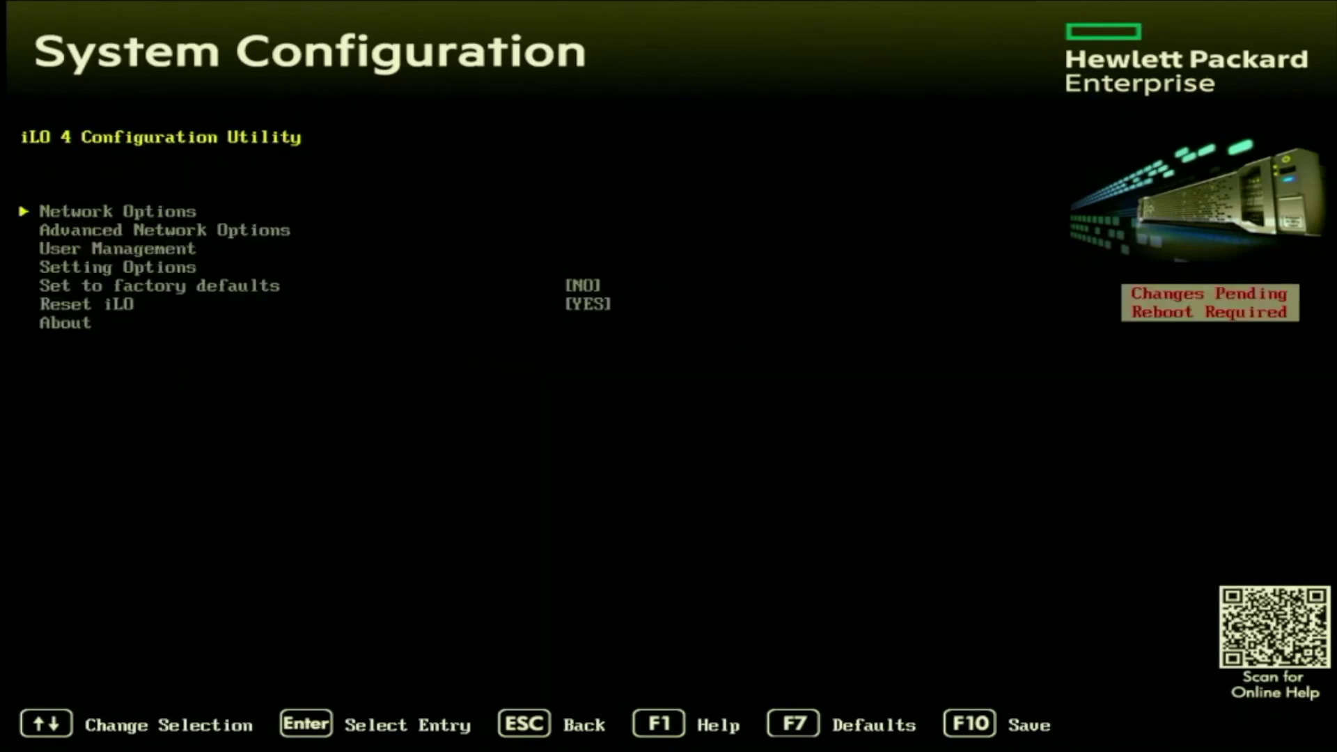
key(Escape)
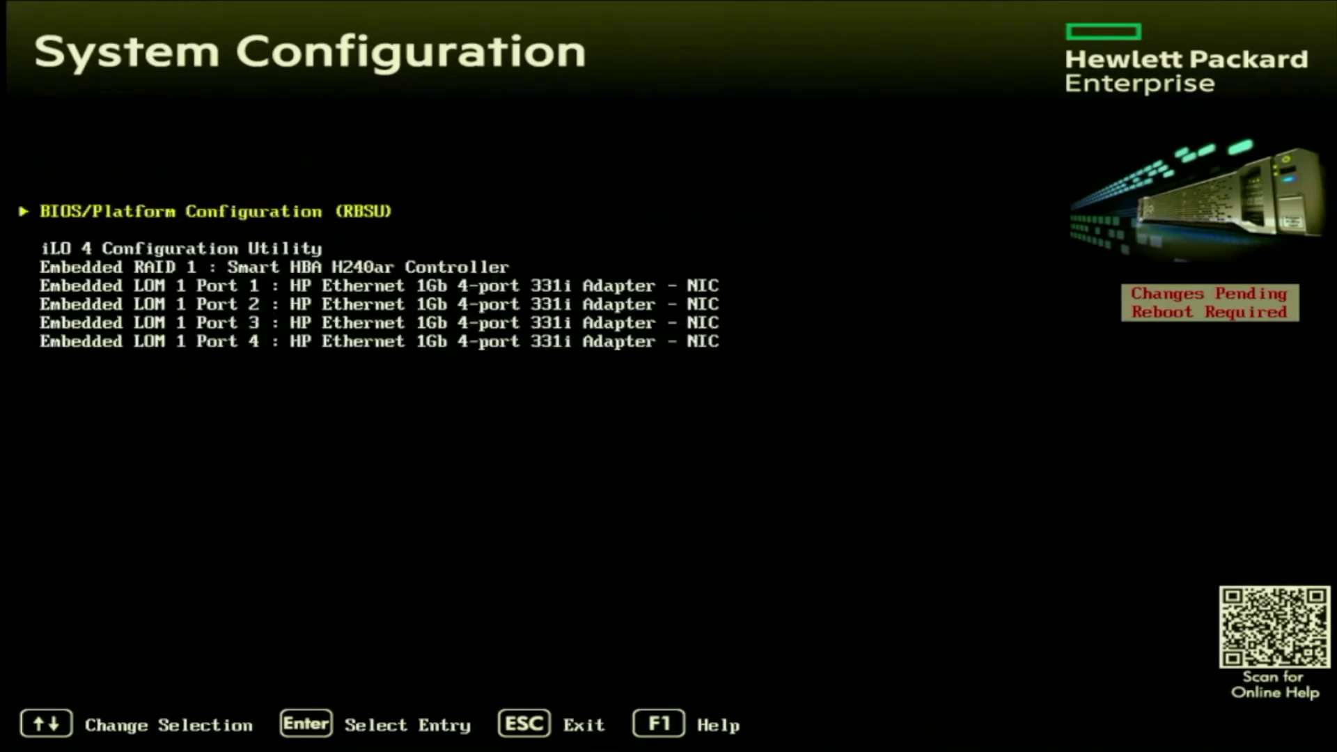
key(Escape)
key(Down)
key(Down)
key(Down)
key(Down)
key(Down)
key(Down)
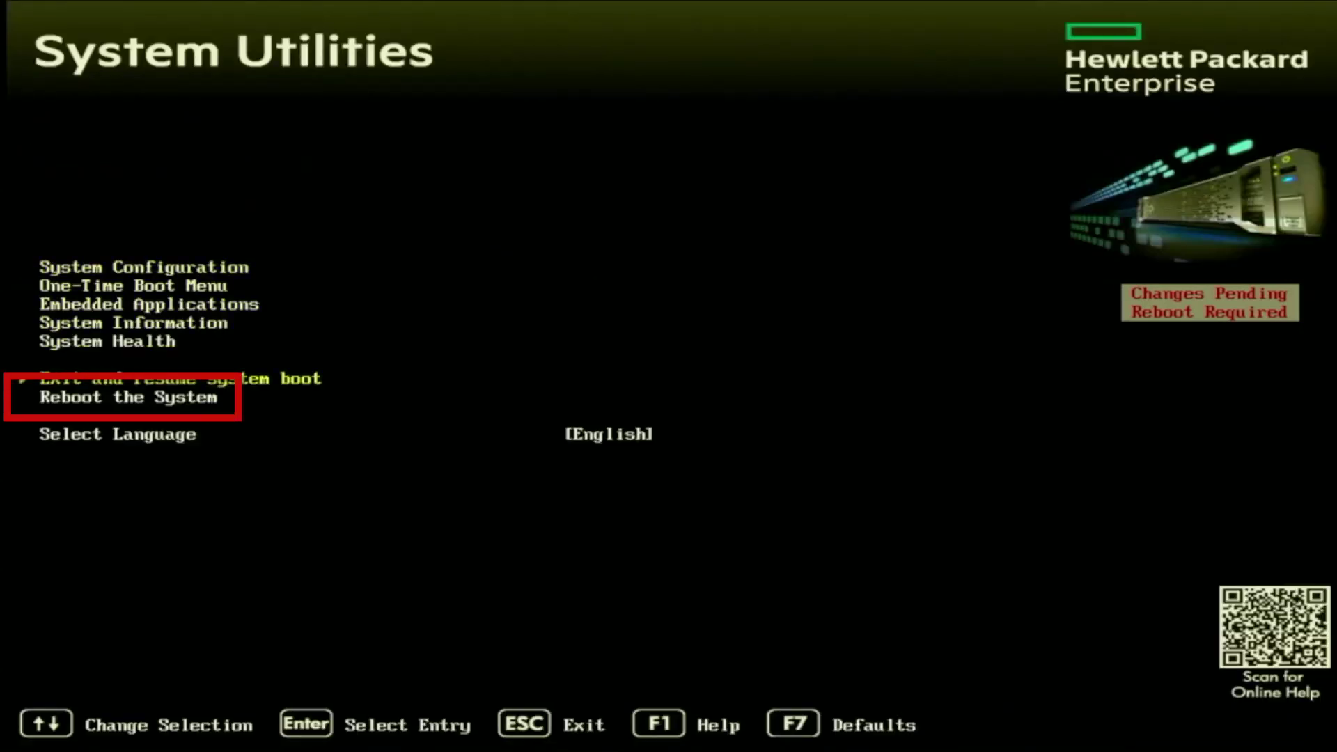
key(Return)
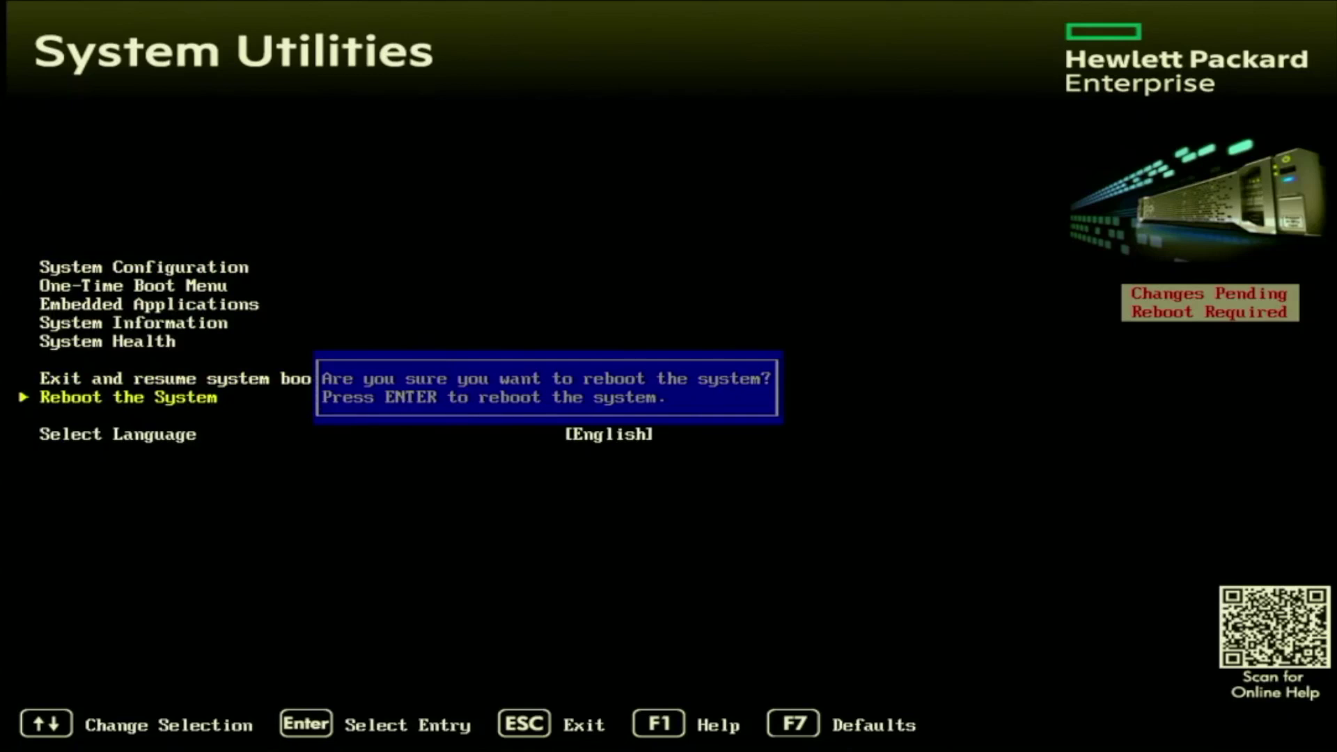
key(Return)
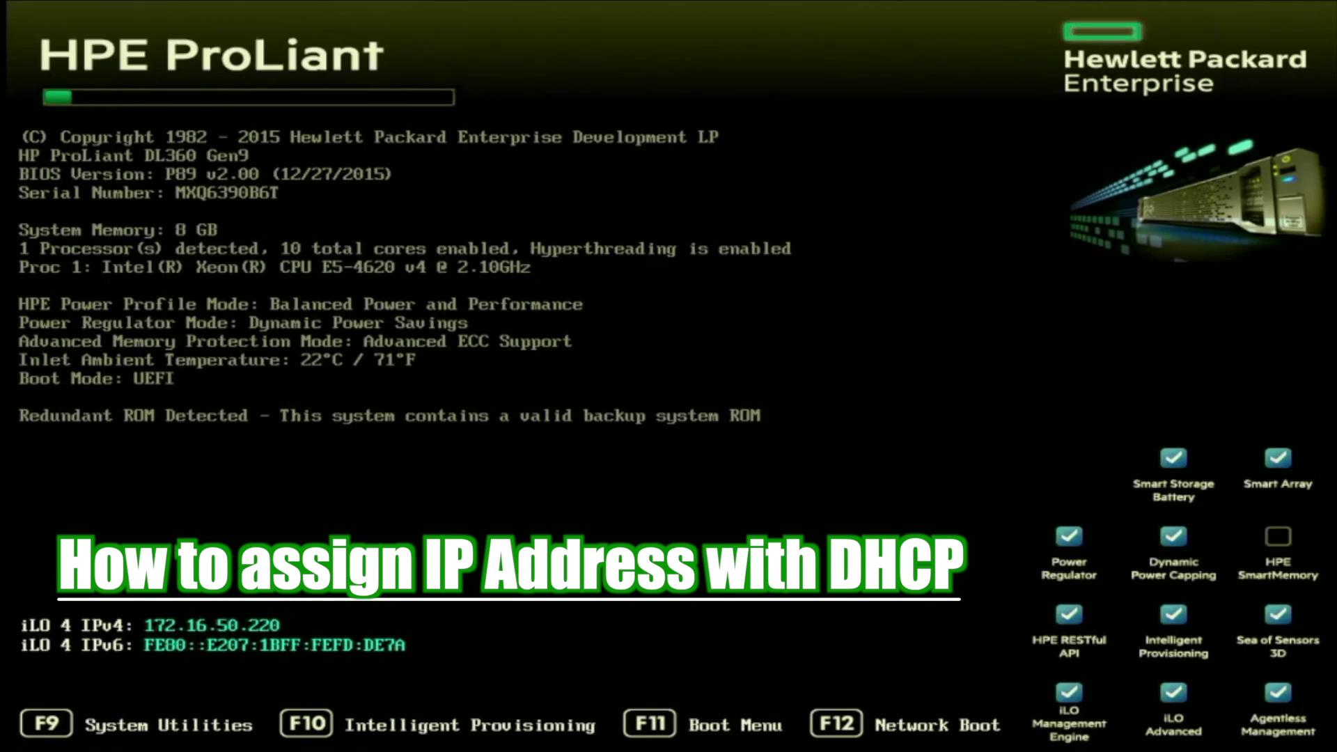
Enter System Utilities with F9 during POST.
key(F9)
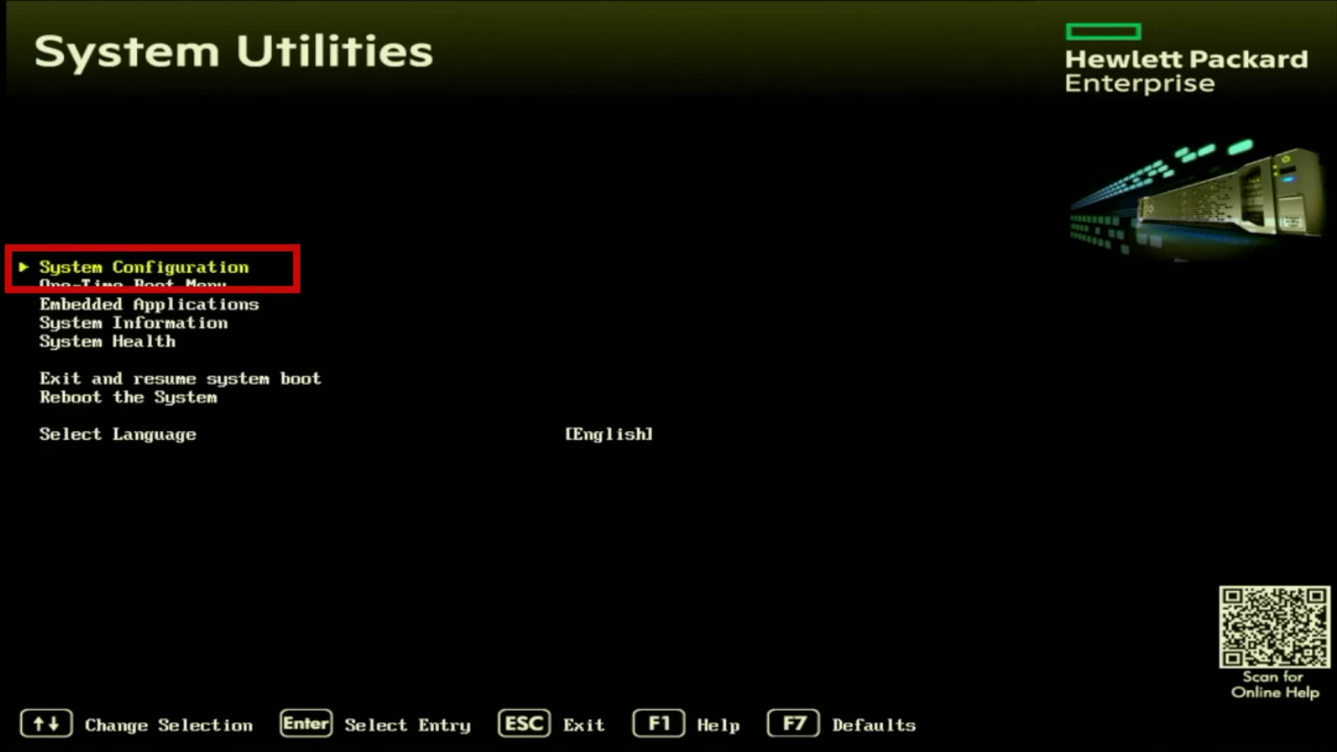
Navigate to iLO 4 Network Options and highlight the DHCP Enable setting.
key(Return)
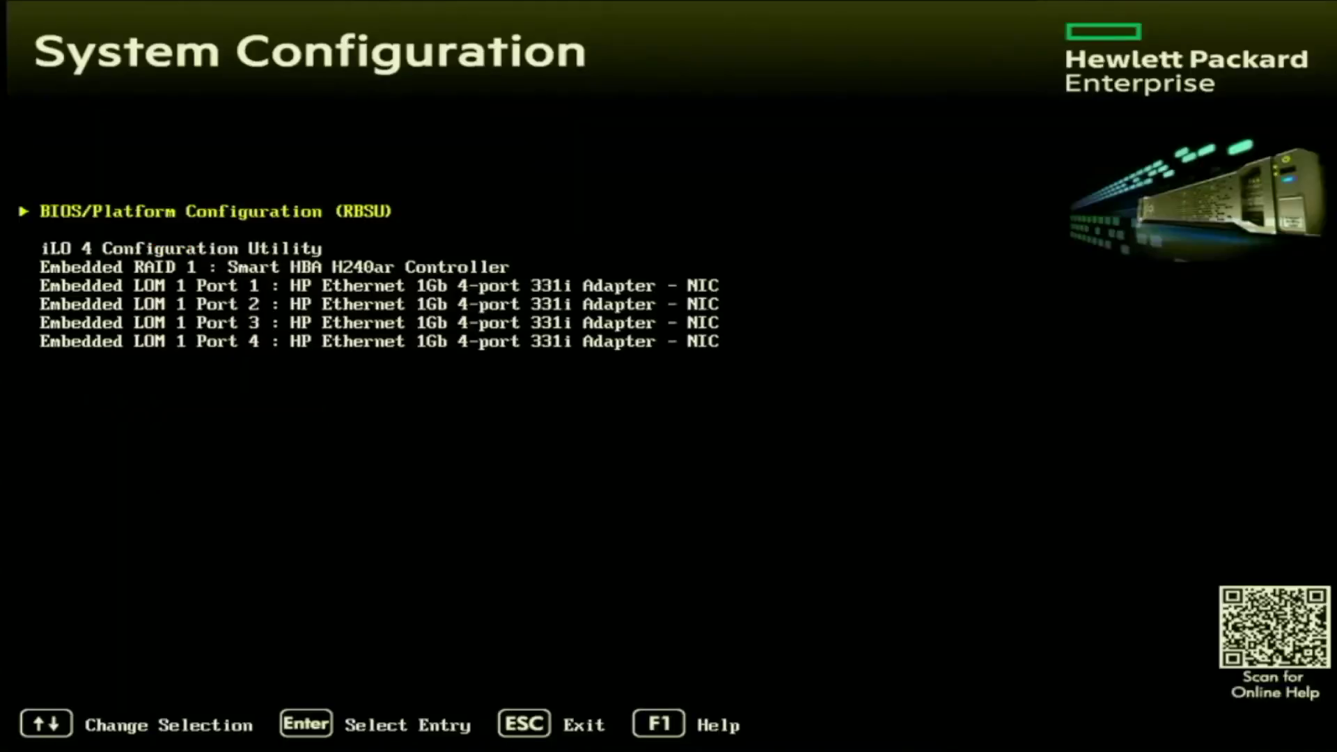
key(Down)
key(Return)
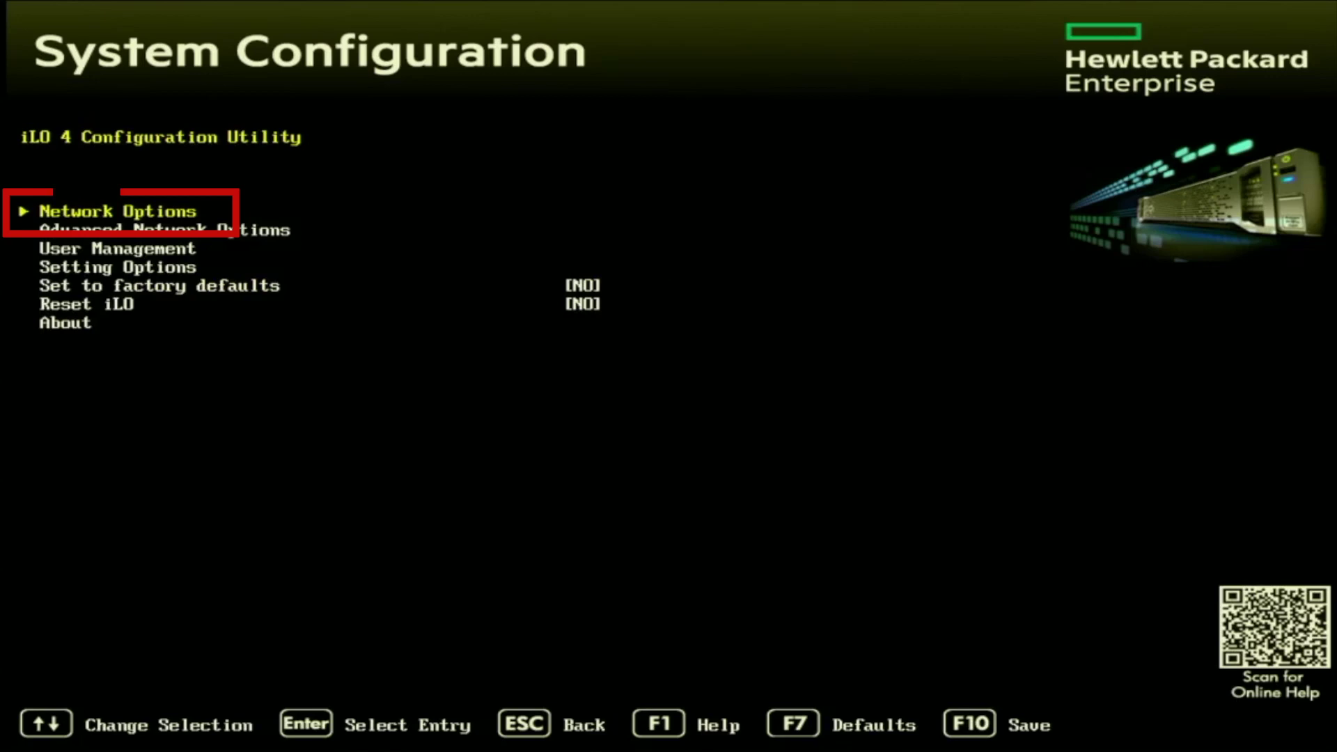
key(Return)
key(Down)
key(Down)
key(Down)
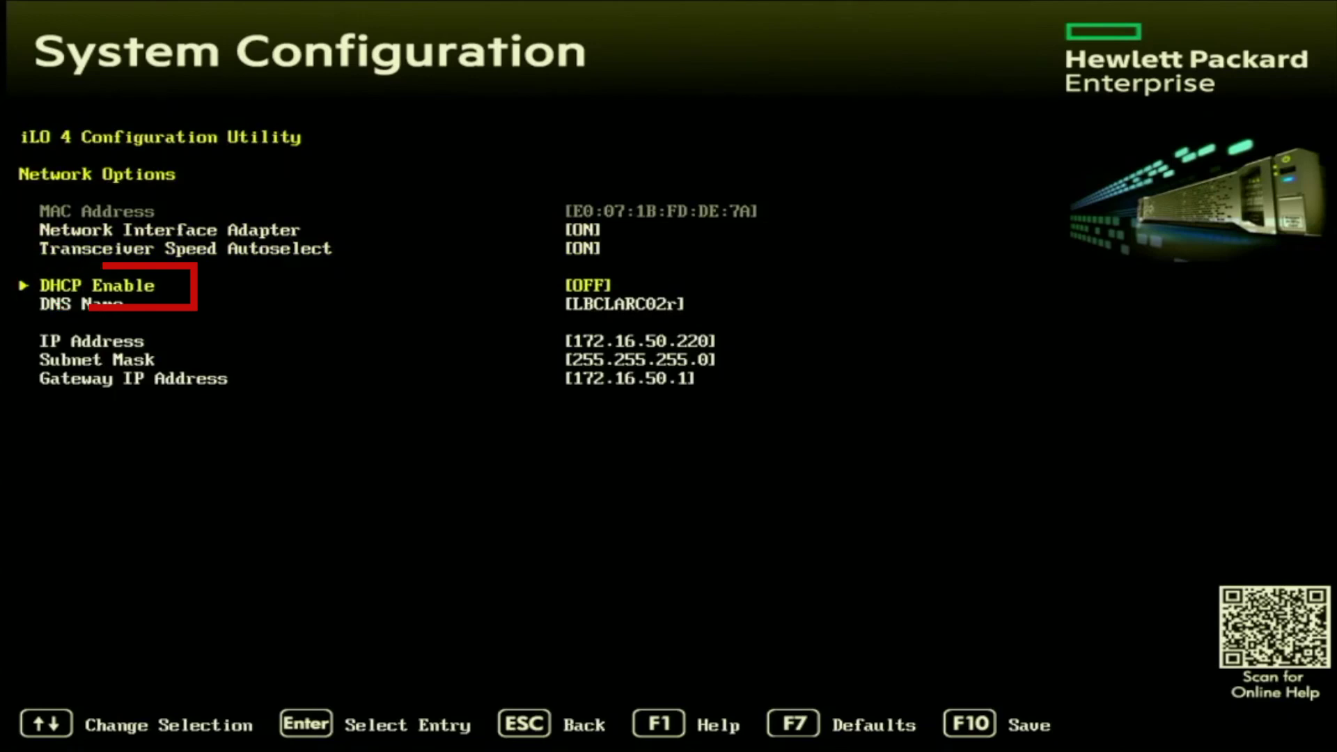
Set DHCP Enable to ON and leave Network Options to save the change.
key(Return)
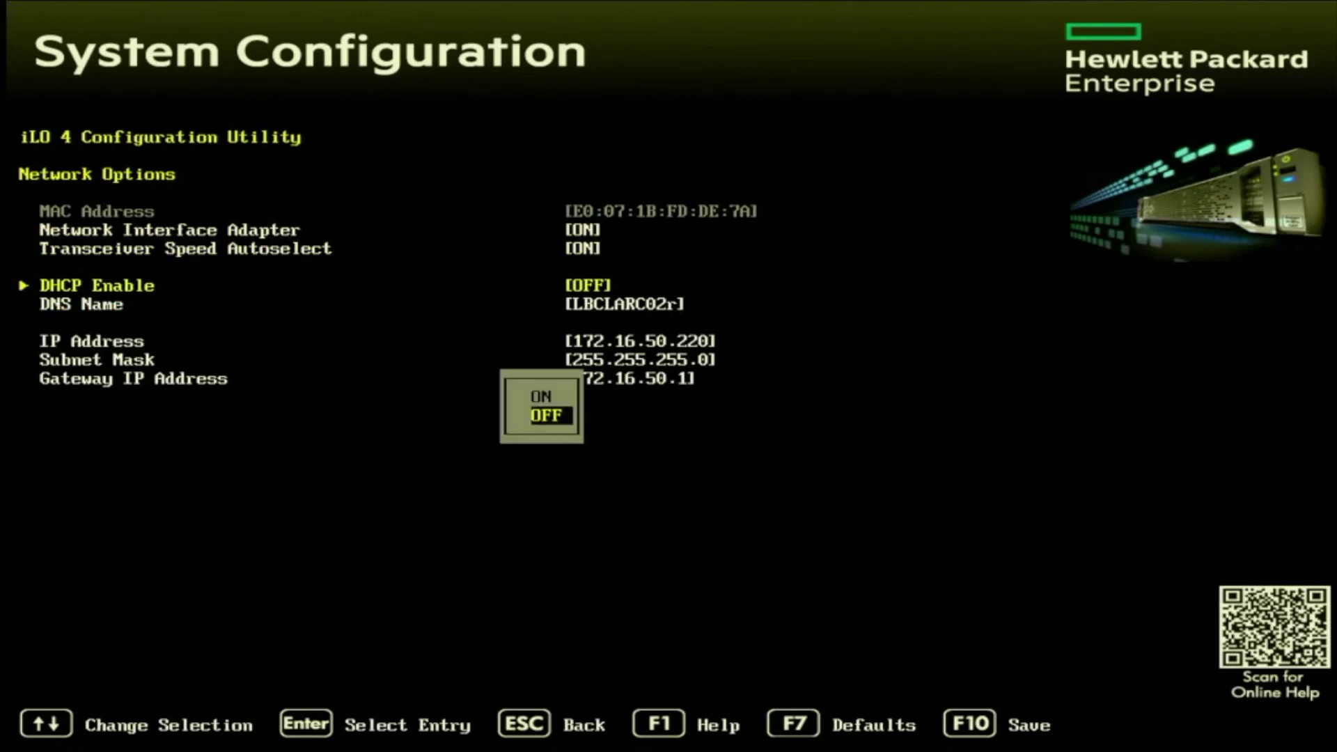
key(Up)
key(Return)
key(Escape)
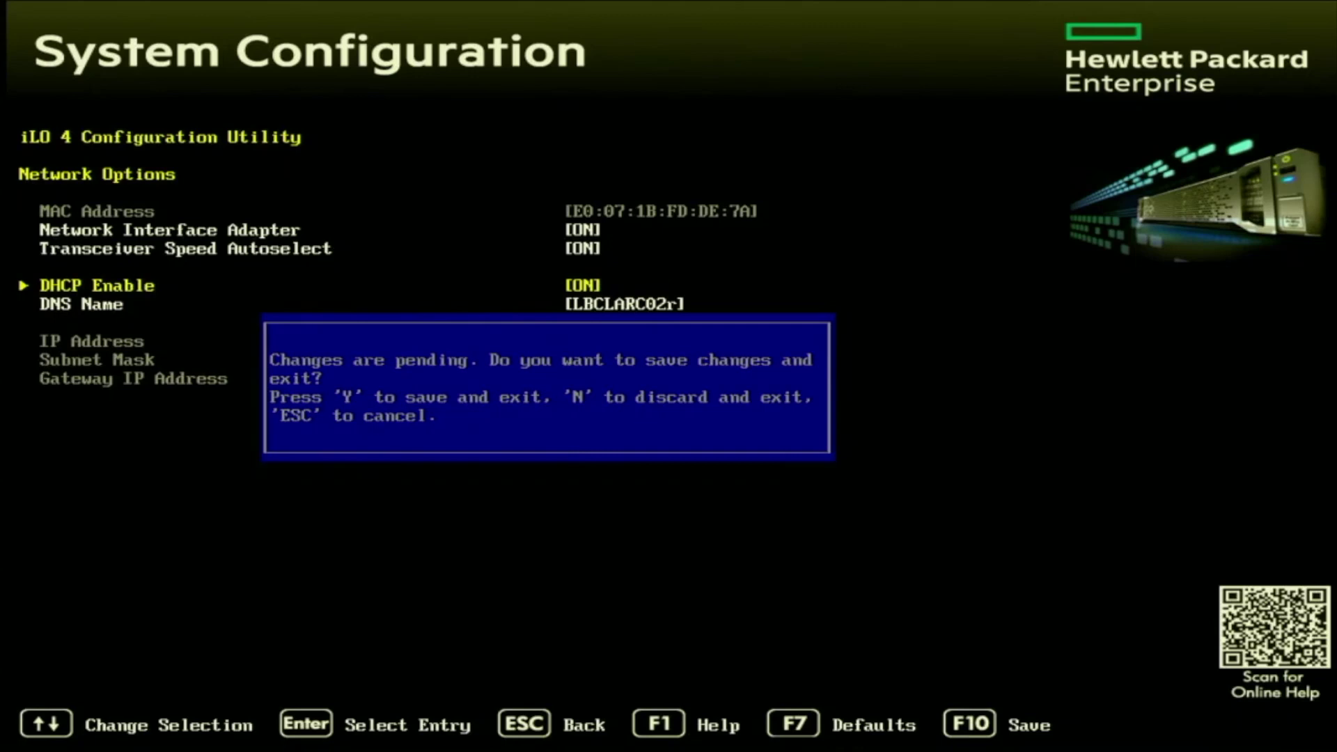
Save the iLO 4 DHCP setting, let iLO reset, and return to the System Configuration list.
key(y)
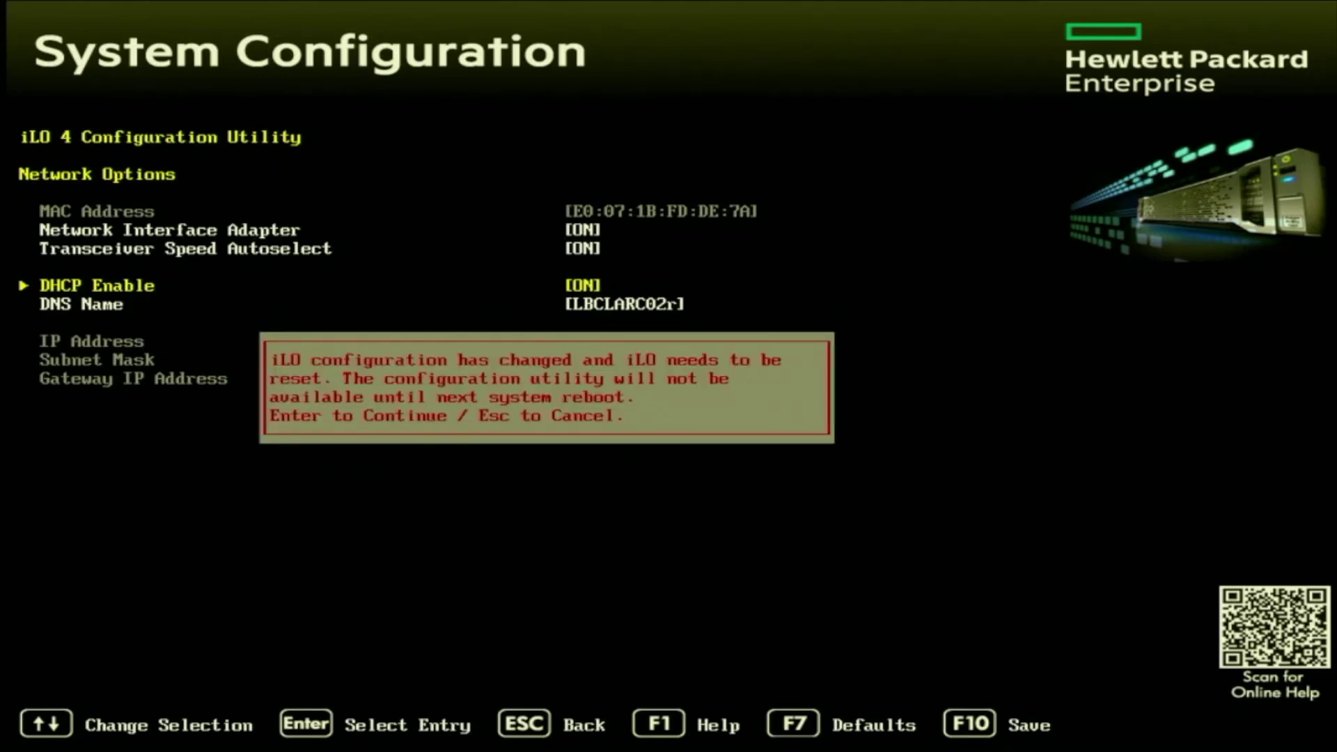
key(Return)
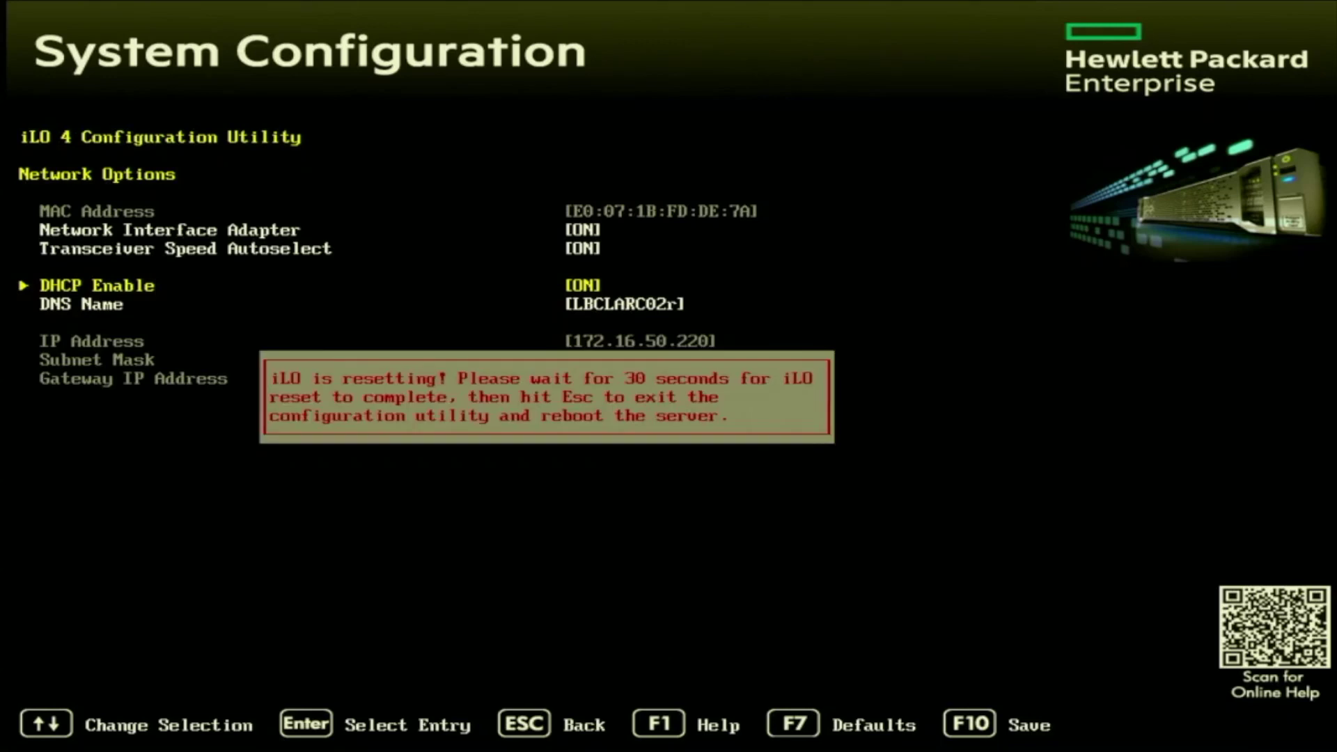
key(Return)
key(Escape)
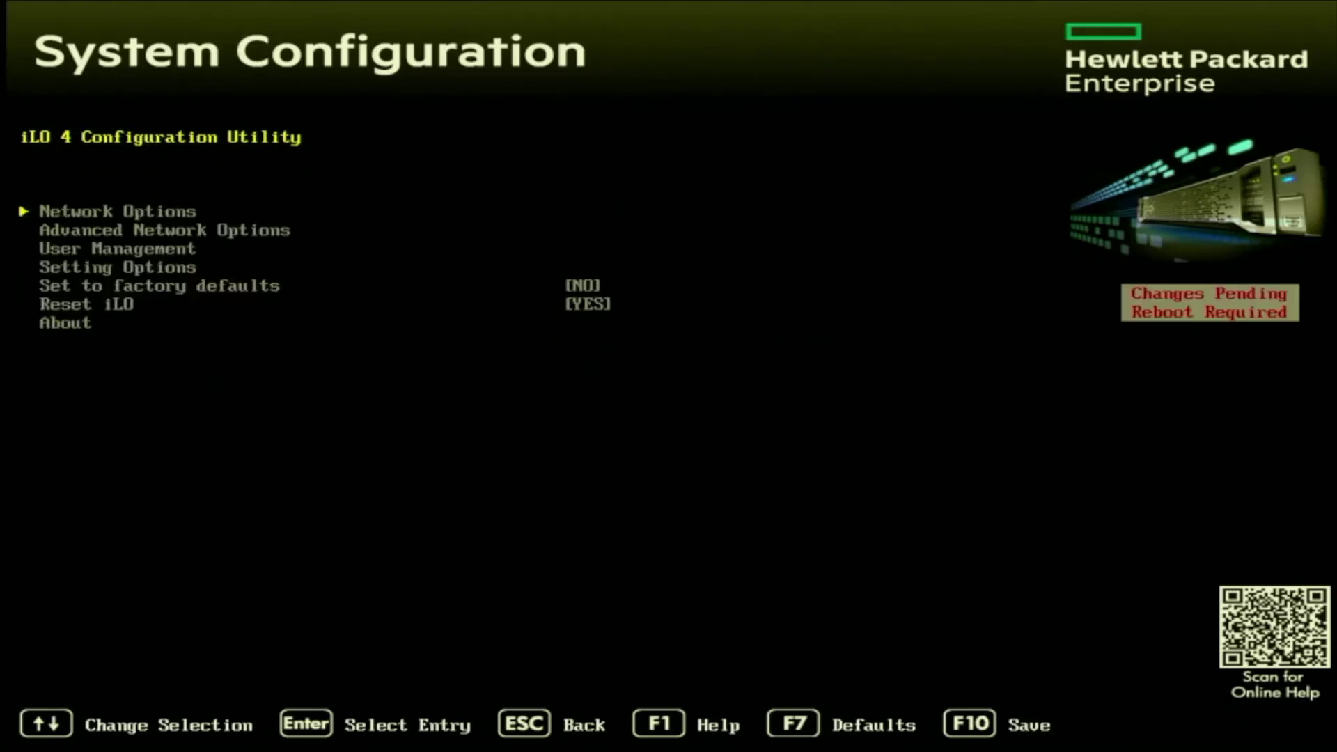
key(Escape)
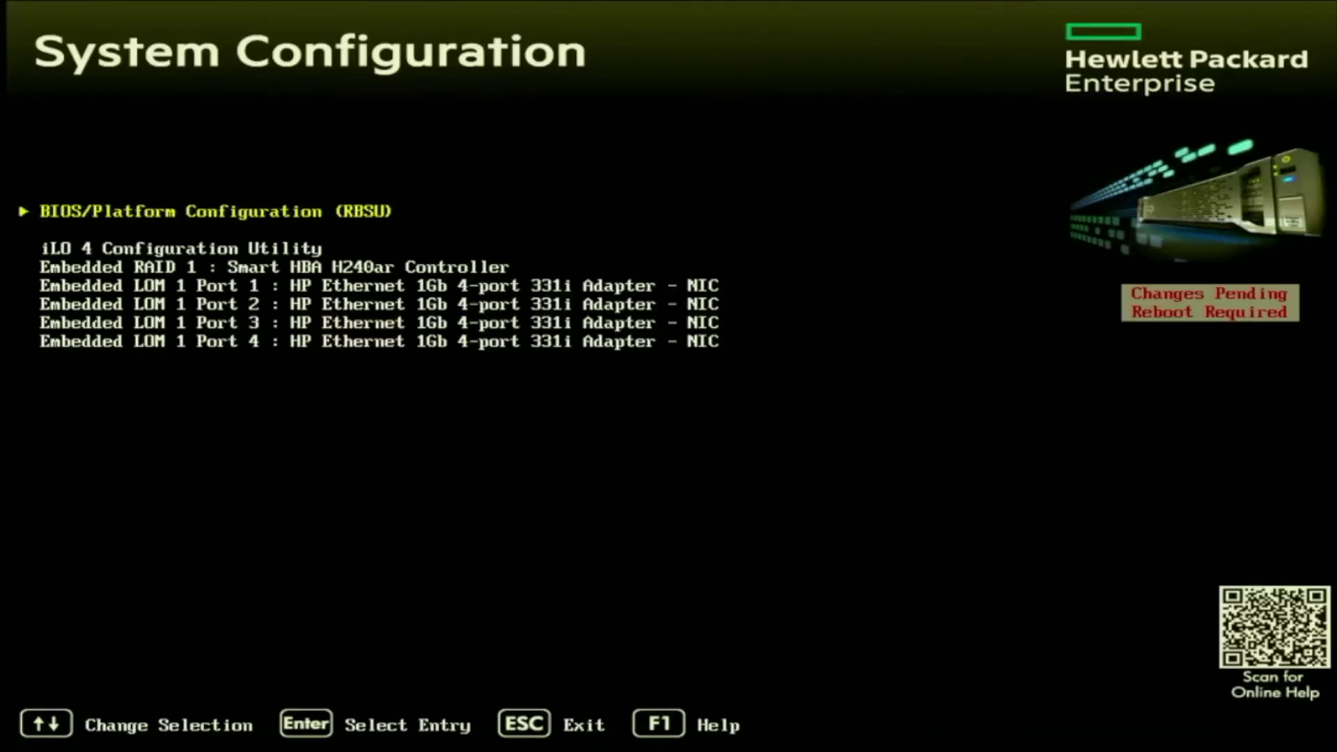
Choose Reboot the System from the System Utilities main menu to apply the DHCP setting.
key(Escape)
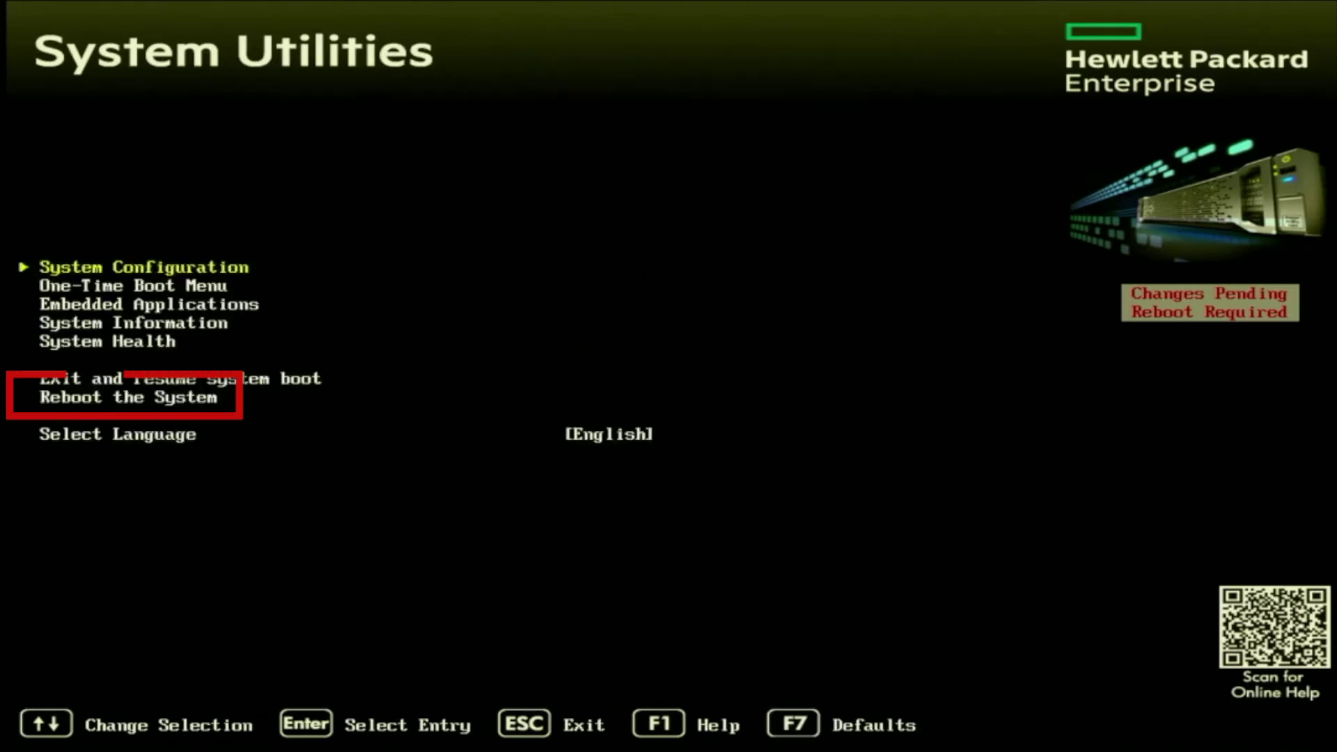
key(Down)
key(Down)
key(Down)
key(Down)
key(Down)
key(Down)
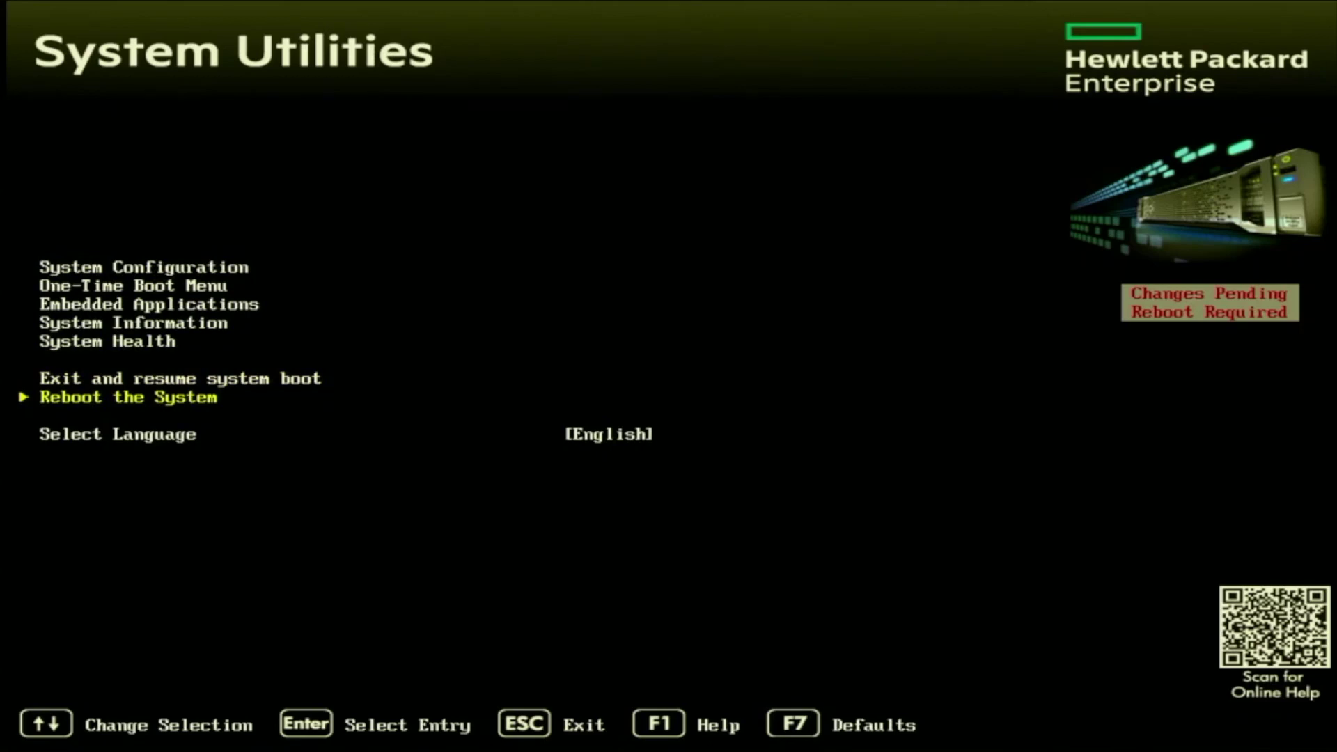
key(Return)
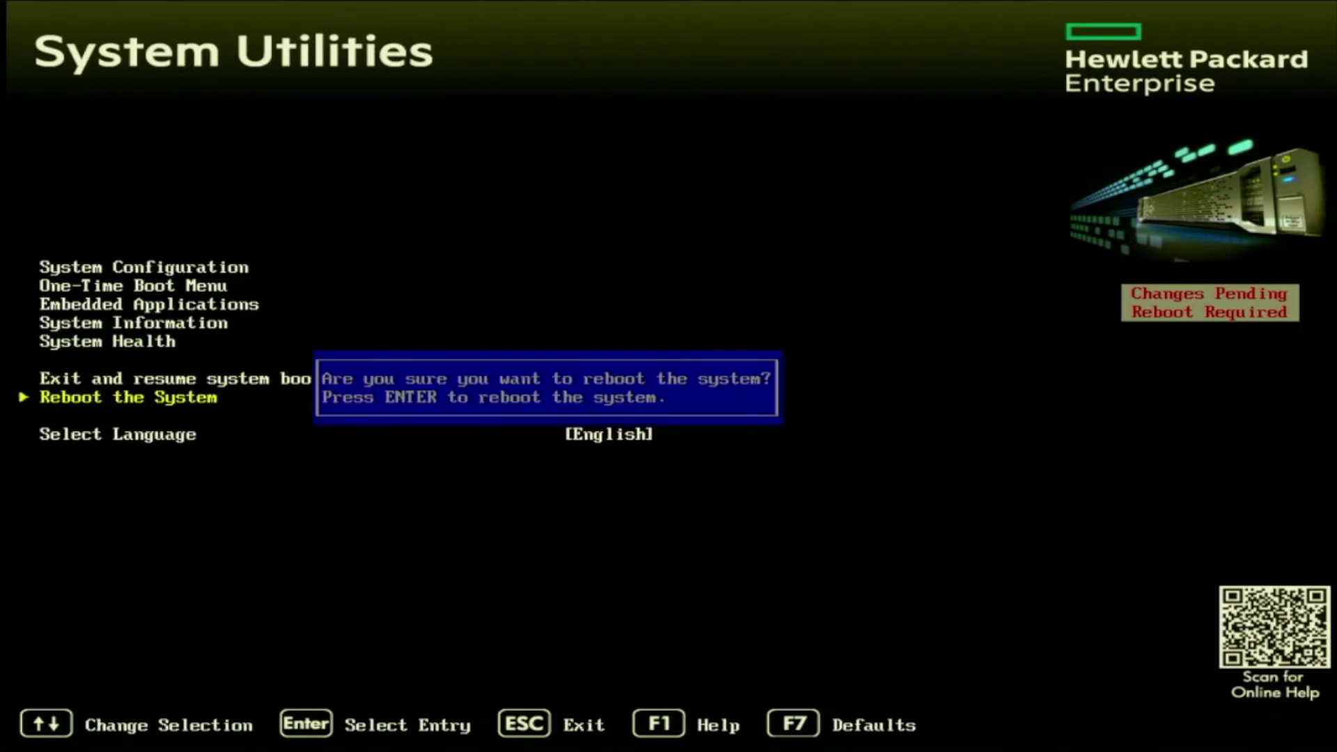